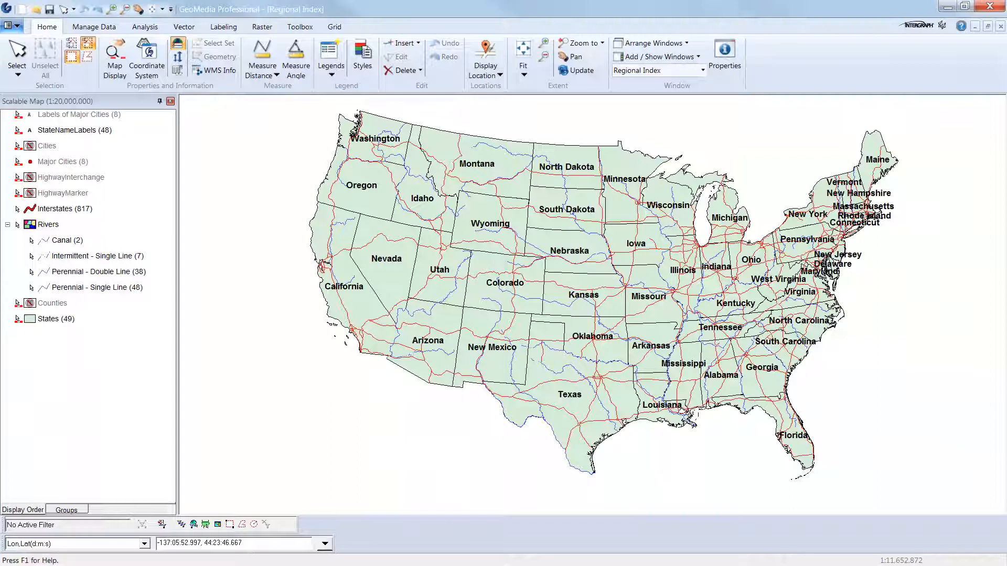
left_click(112, 30)
left_click(178, 29)
left_click(301, 28)
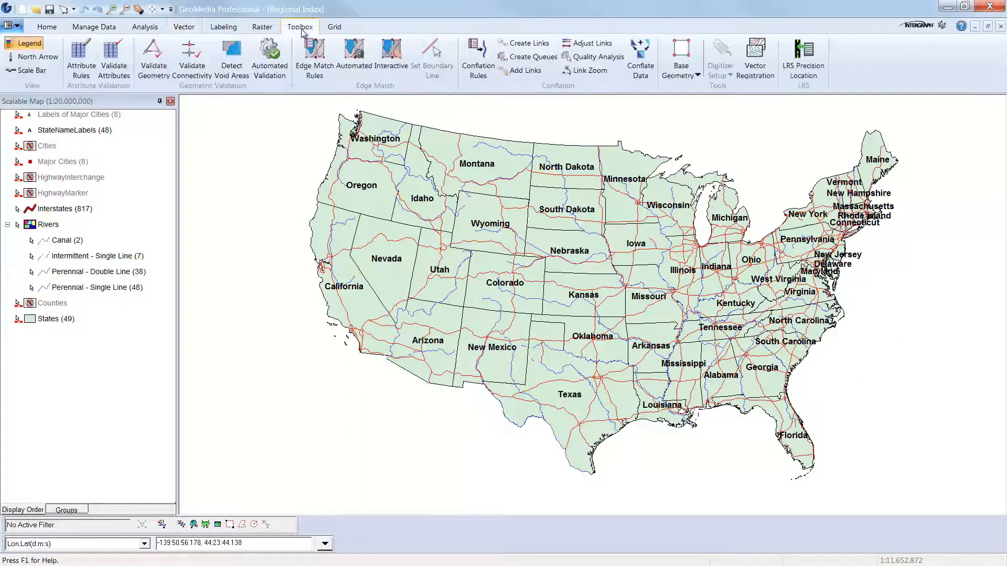
left_click(265, 29)
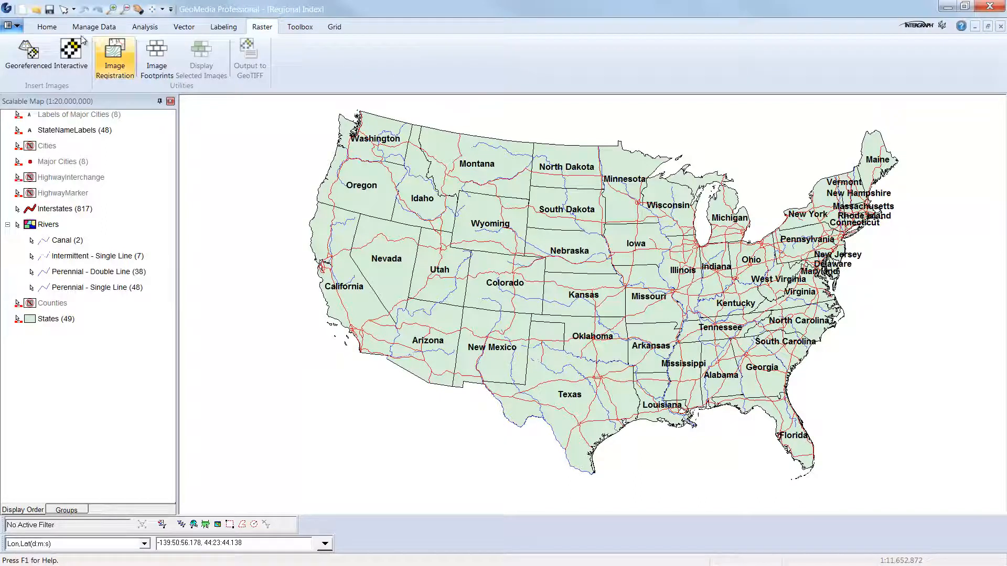
left_click(47, 28)
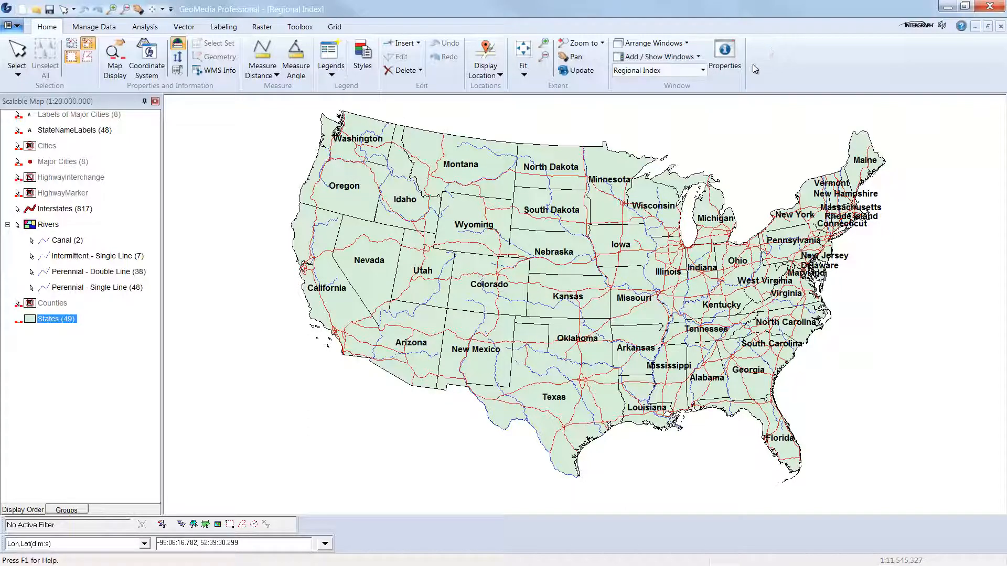
Add the Properties command to the Quick Access Toolbar.
right_click(700, 57)
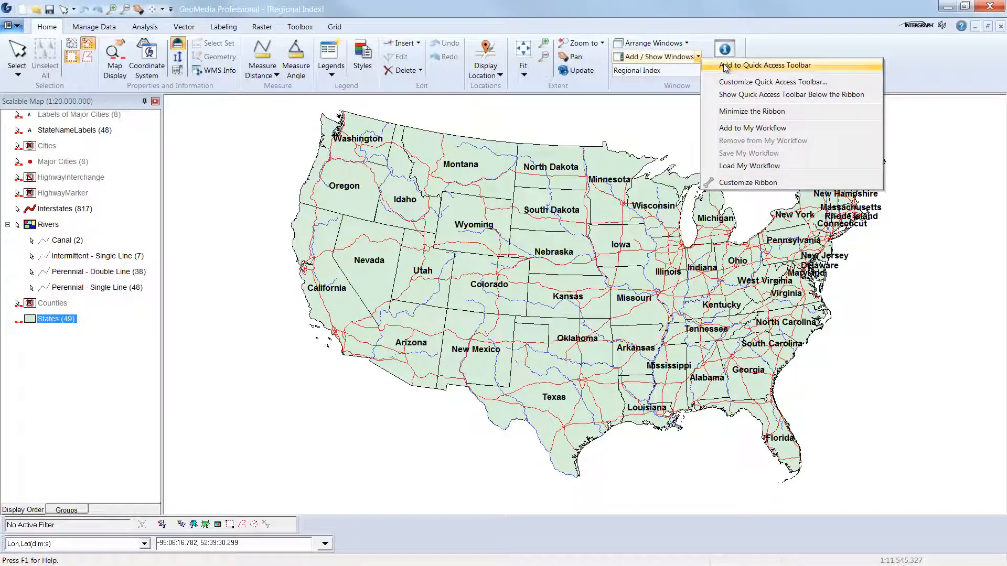
left_click(725, 65)
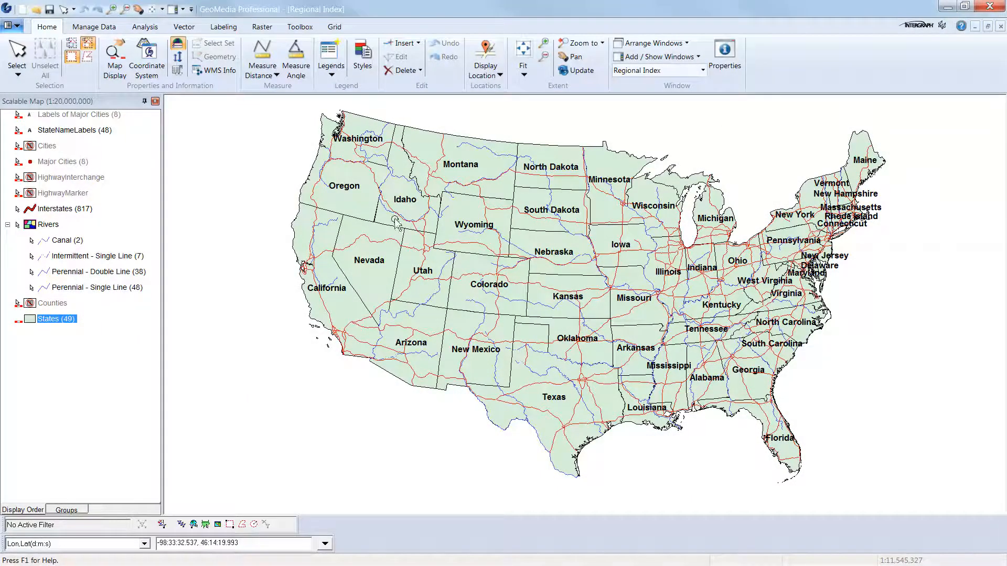
Open the Quick Access Toolbar customization and add Fit Legend from the Home commands.
right_click(97, 17)
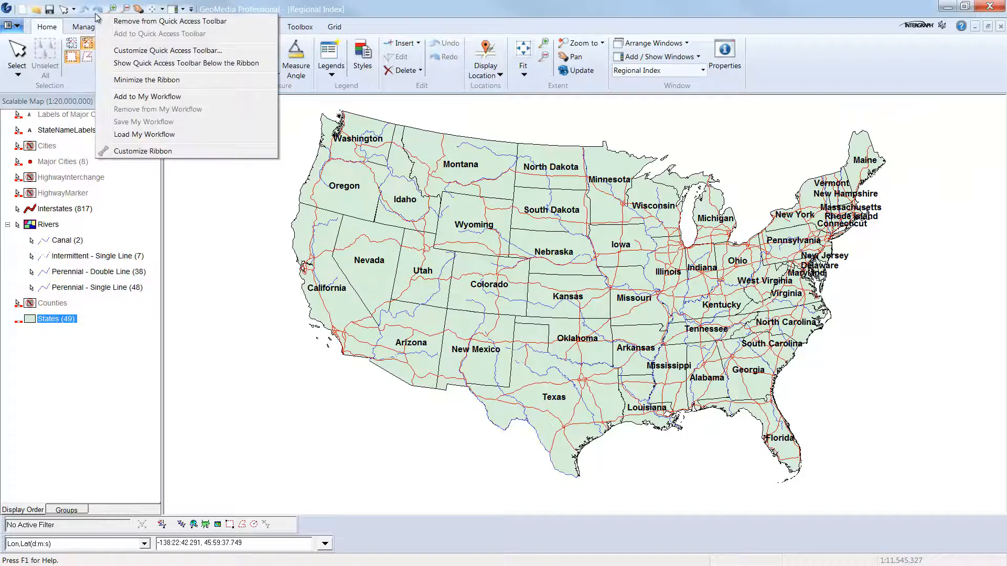
left_click(181, 50)
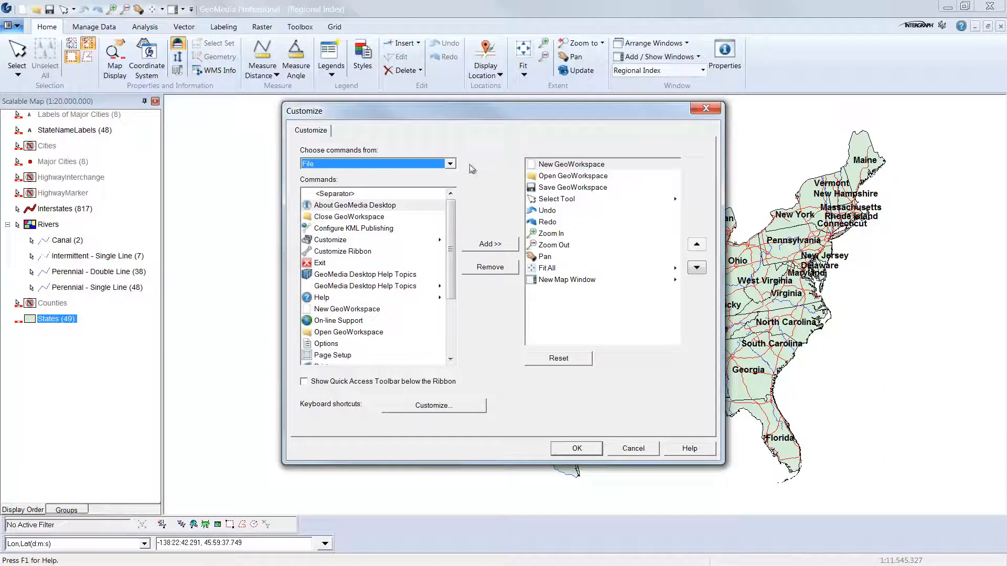
left_click(450, 164)
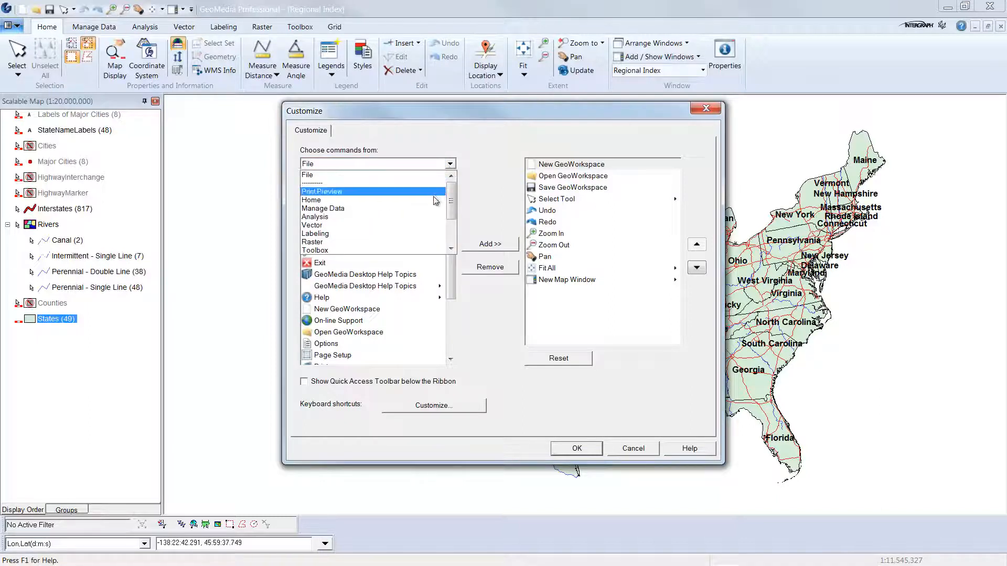
left_click(436, 199)
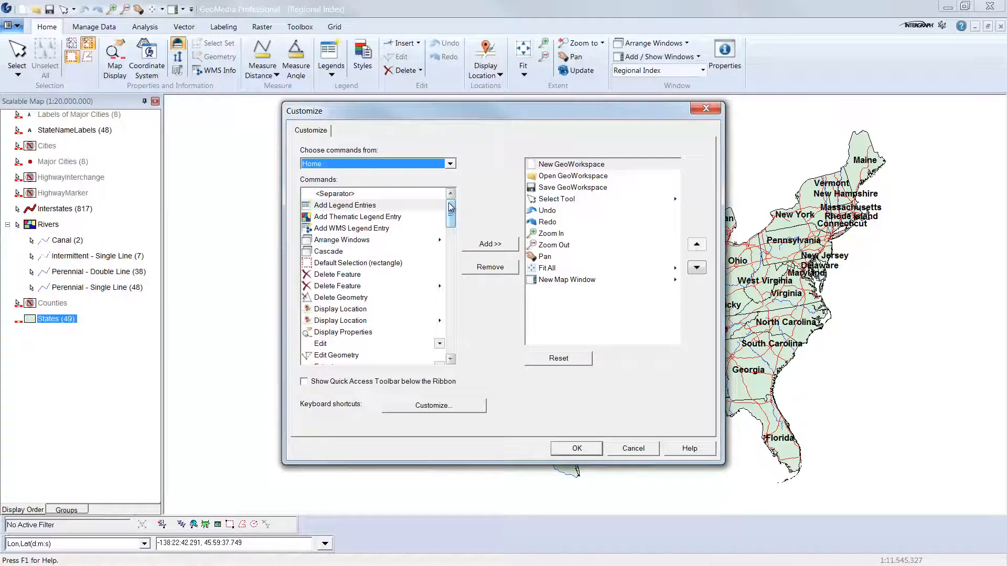
left_click_drag(450, 208, 453, 232)
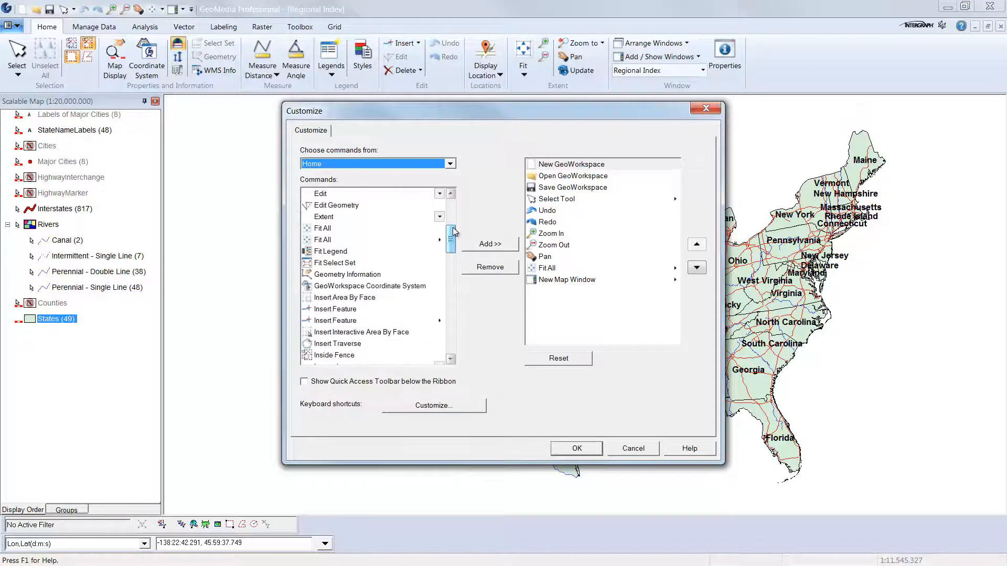
left_click(333, 254)
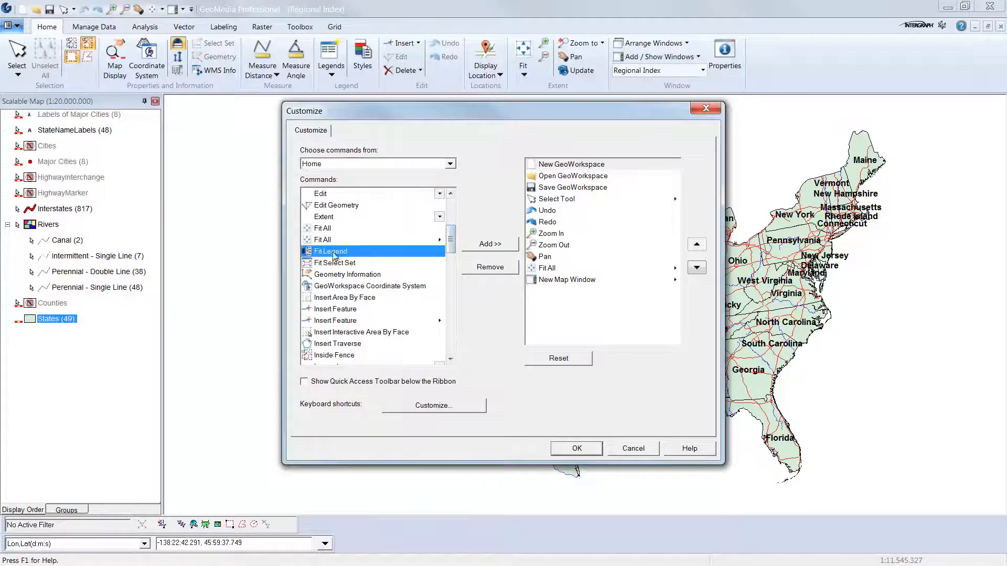
left_click(487, 245)
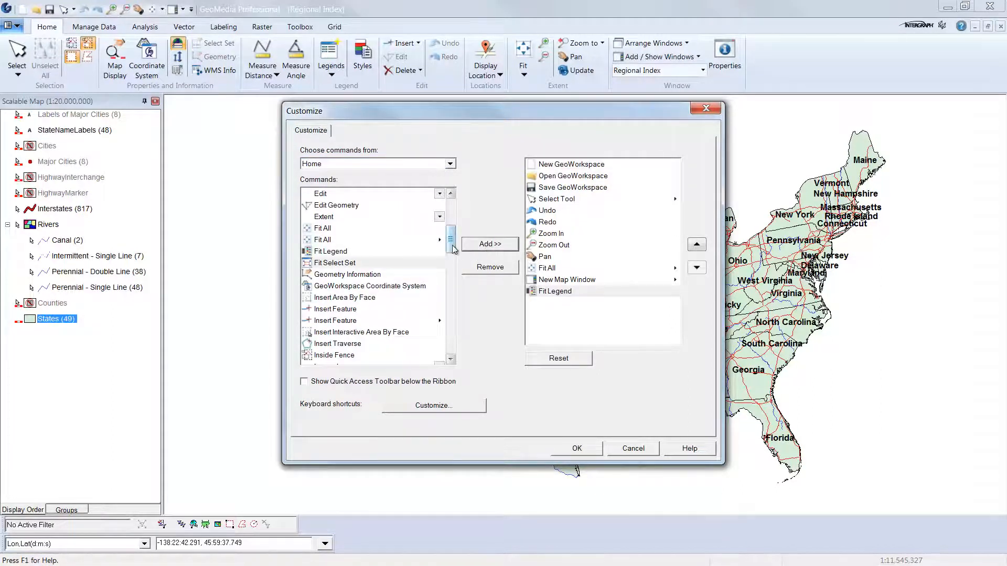
Add Unselect All from the Home commands to the Quick Access Toolbar.
left_click_drag(453, 245, 466, 332)
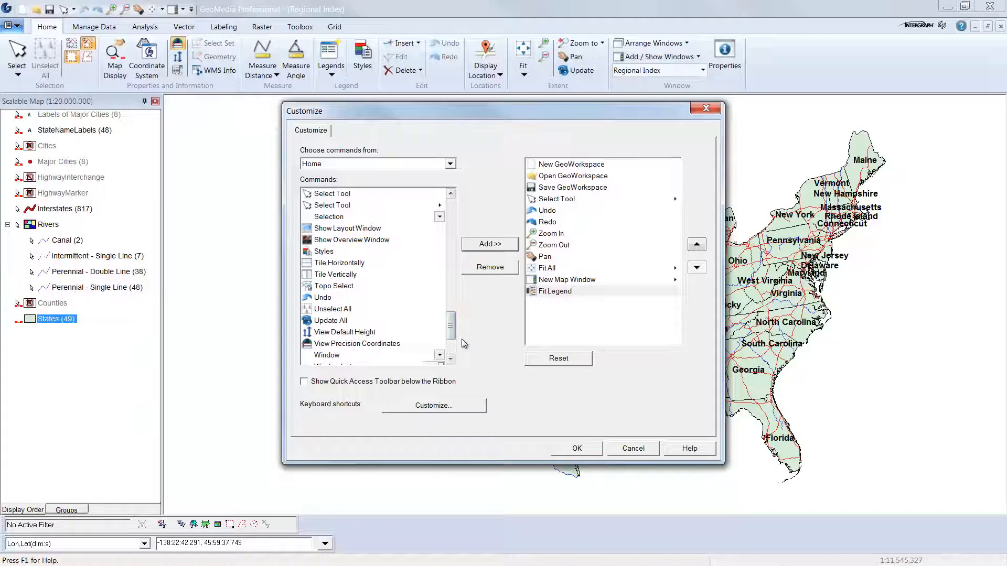
left_click(325, 310)
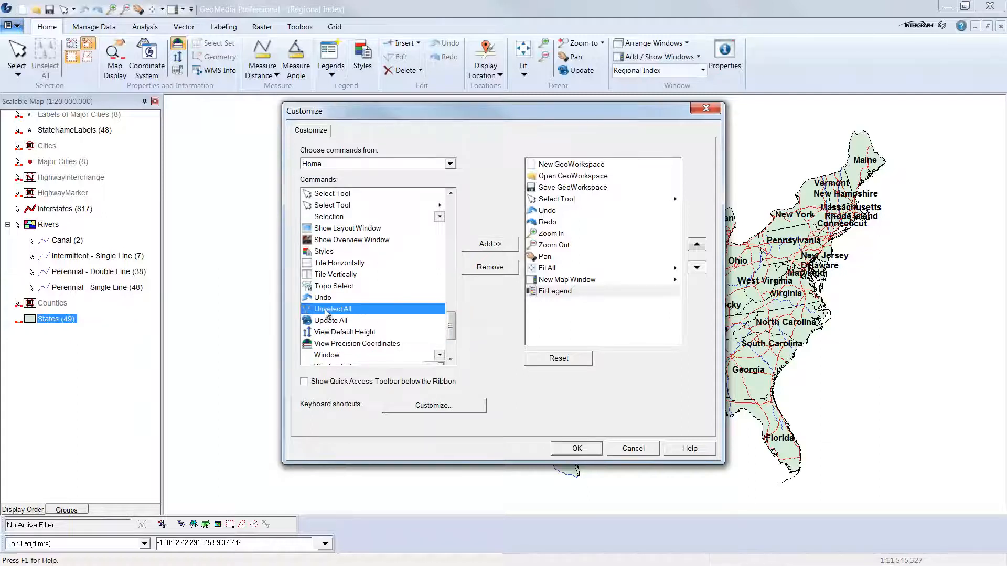
left_click(487, 248)
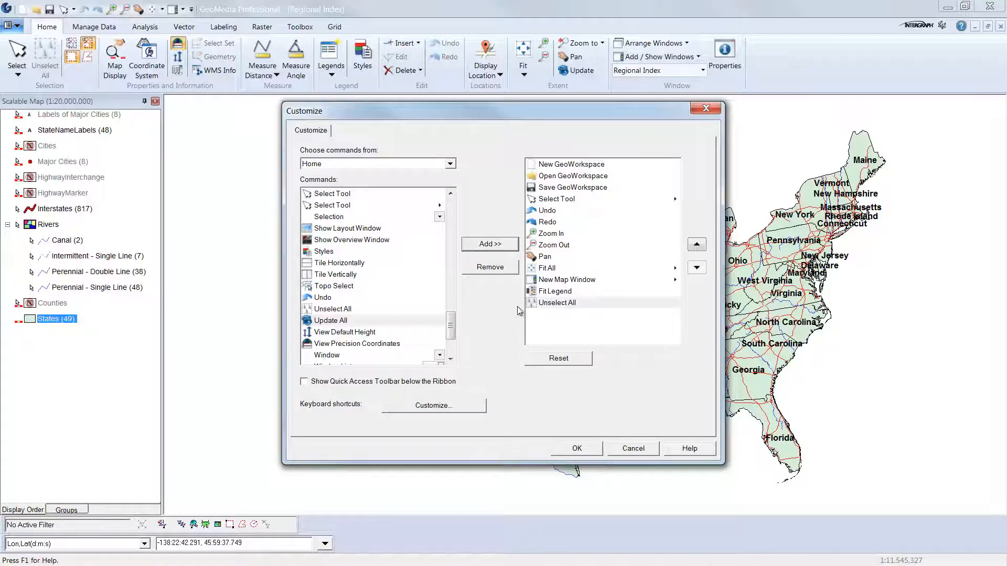
Remove Redo from the Quick Access Toolbar.
left_click(546, 224)
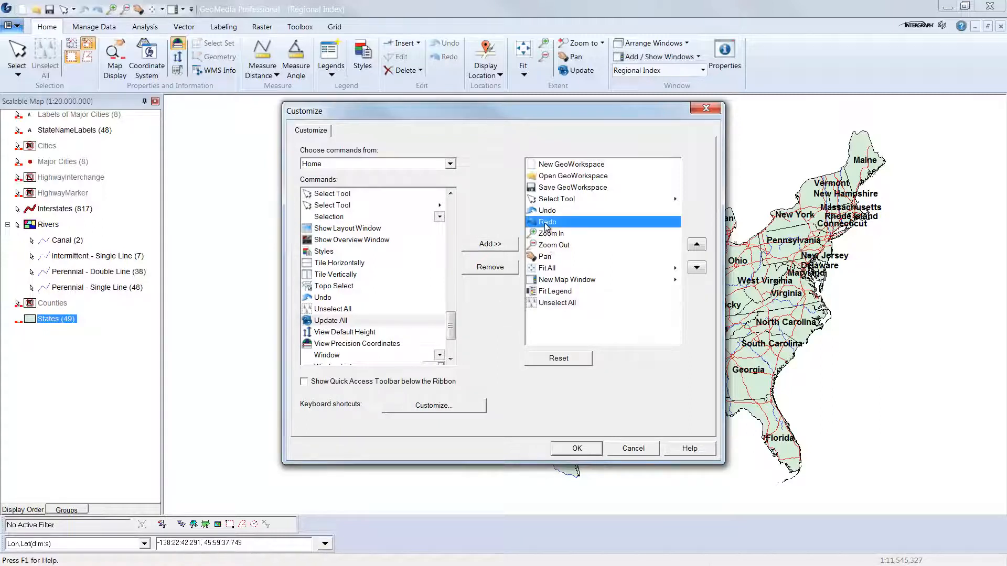
left_click(495, 269)
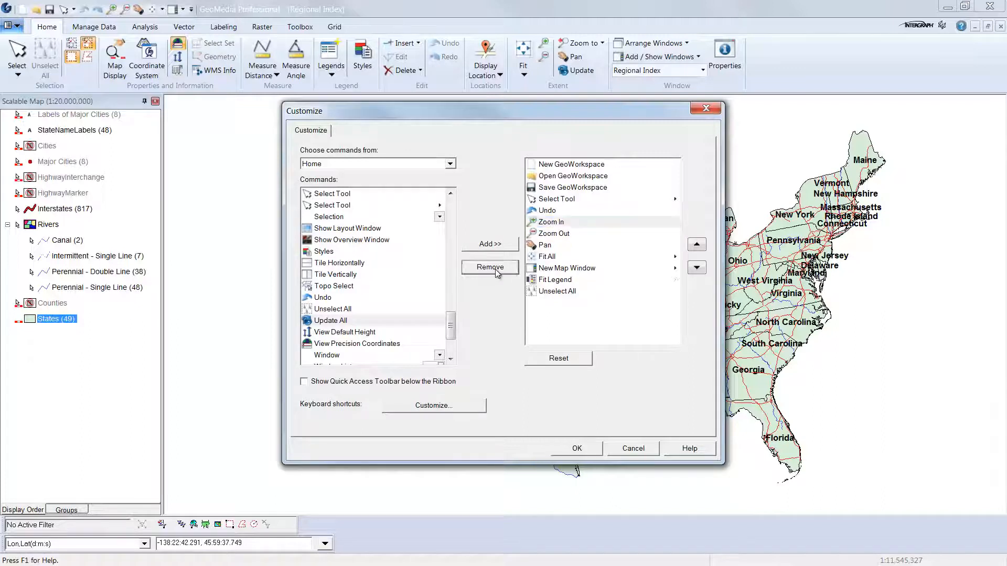
Move New Map Window up four positions to follow Save GeoWorkspace, and apply the toolbar customization.
left_click(577, 268)
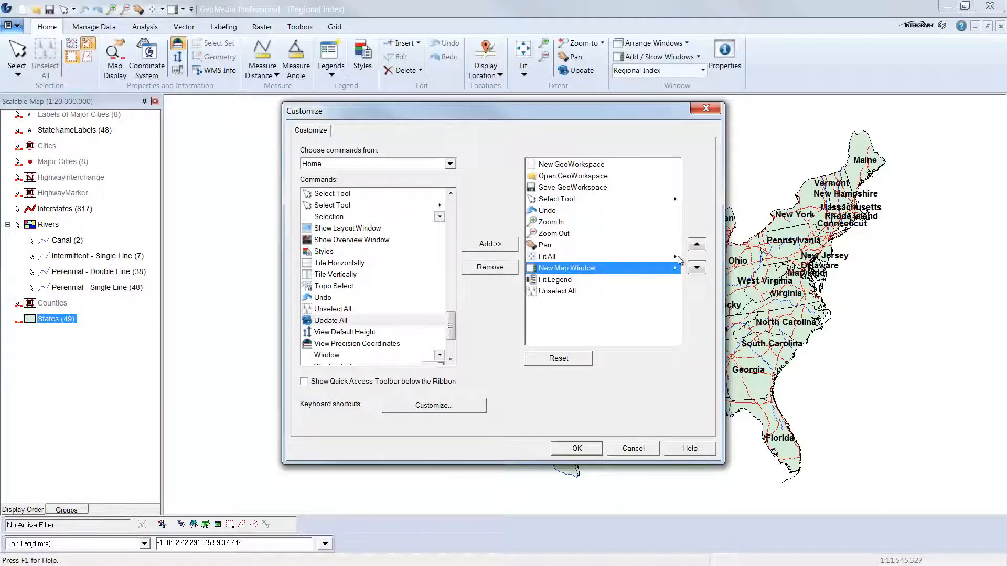
left_click(693, 246)
left_click(693, 247)
left_click(693, 246)
left_click(693, 246)
left_click(694, 246)
left_click(693, 247)
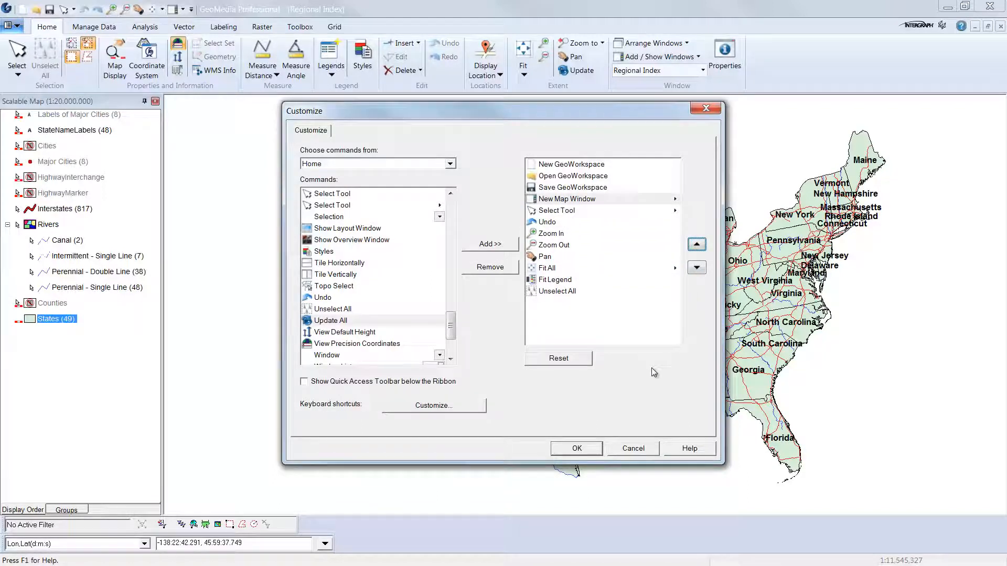
left_click(592, 450)
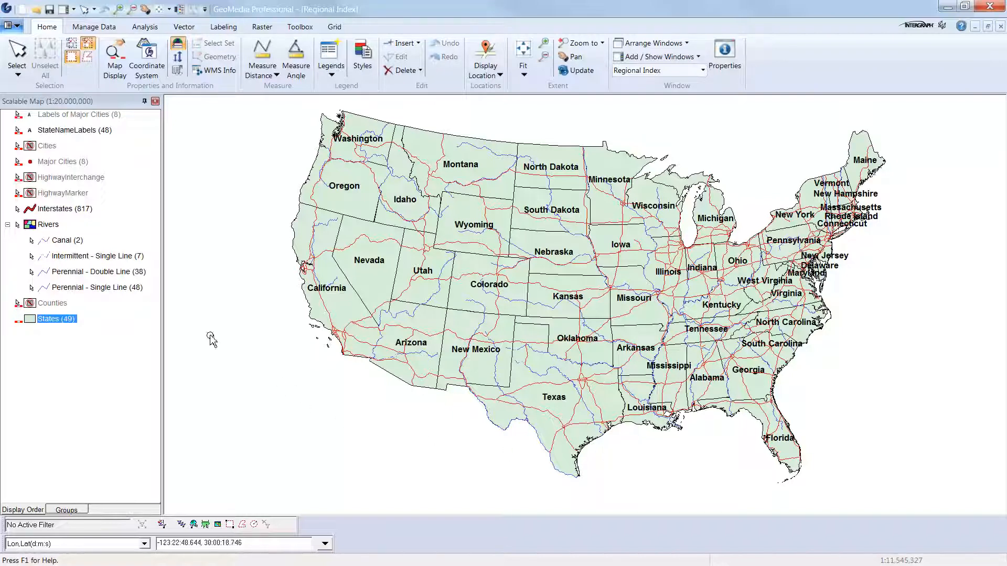
Open the ribbon customization, add a new ribbon tab and rename it Workflow1.
left_click(11, 25)
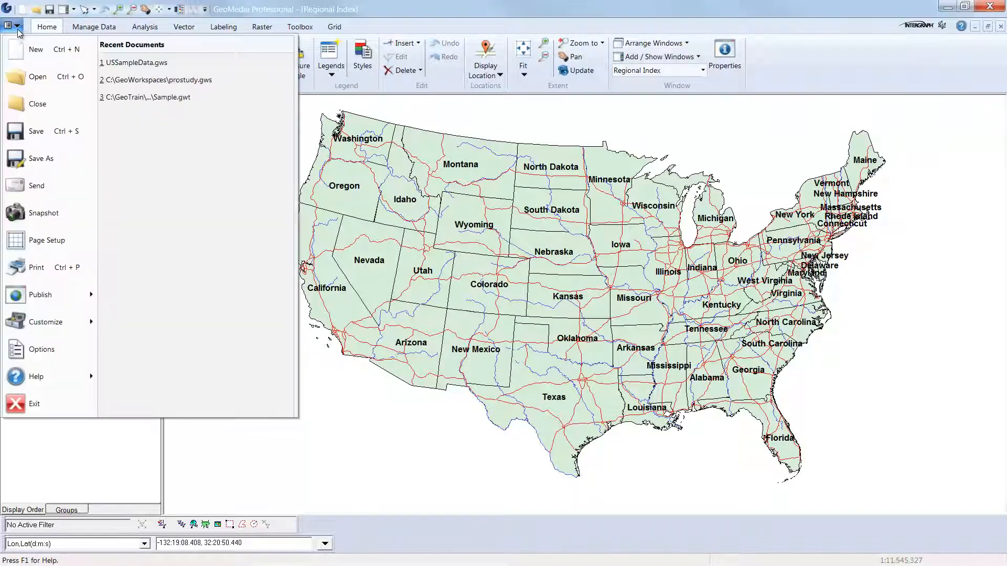
mouse_move(83, 321)
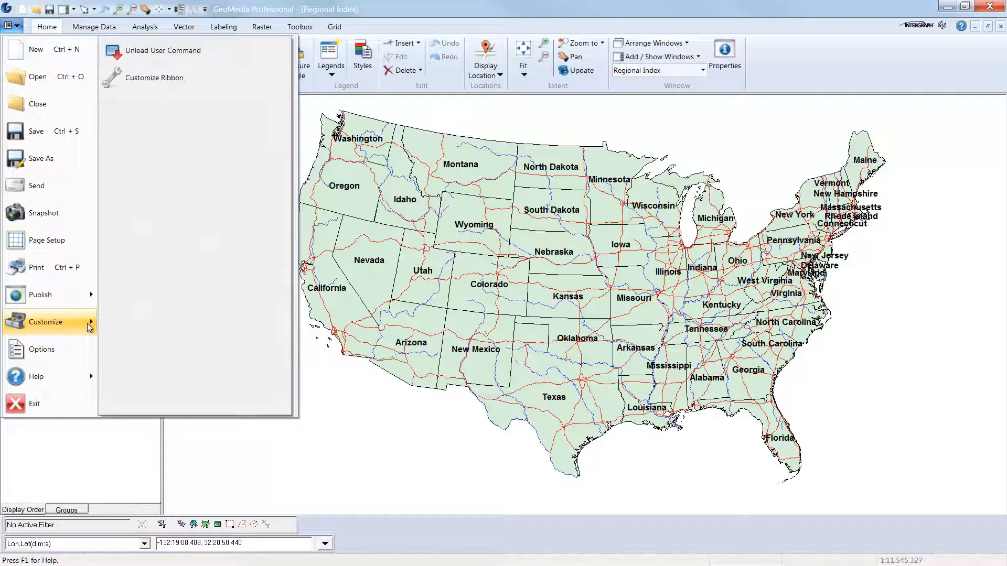
left_click(207, 82)
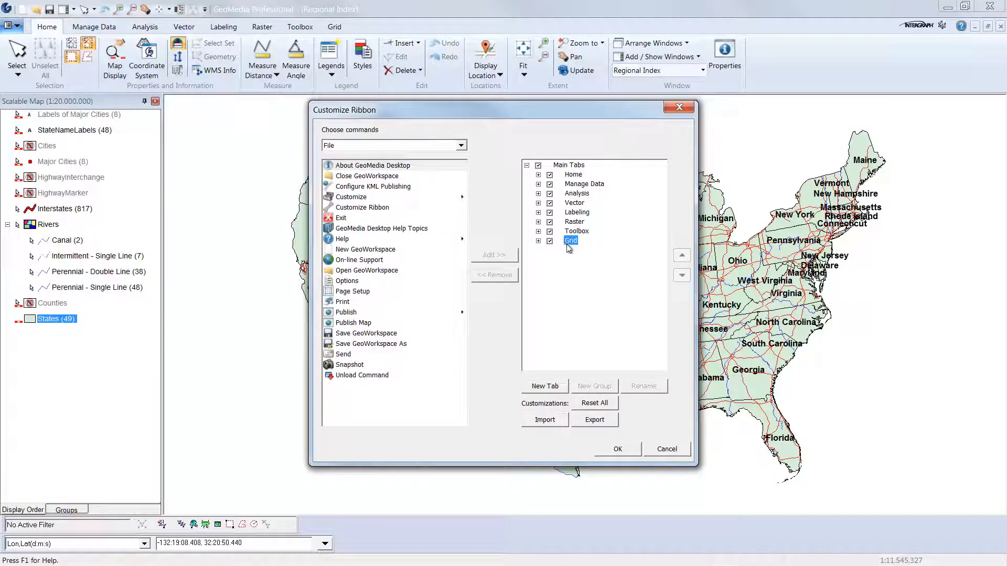
left_click(560, 389)
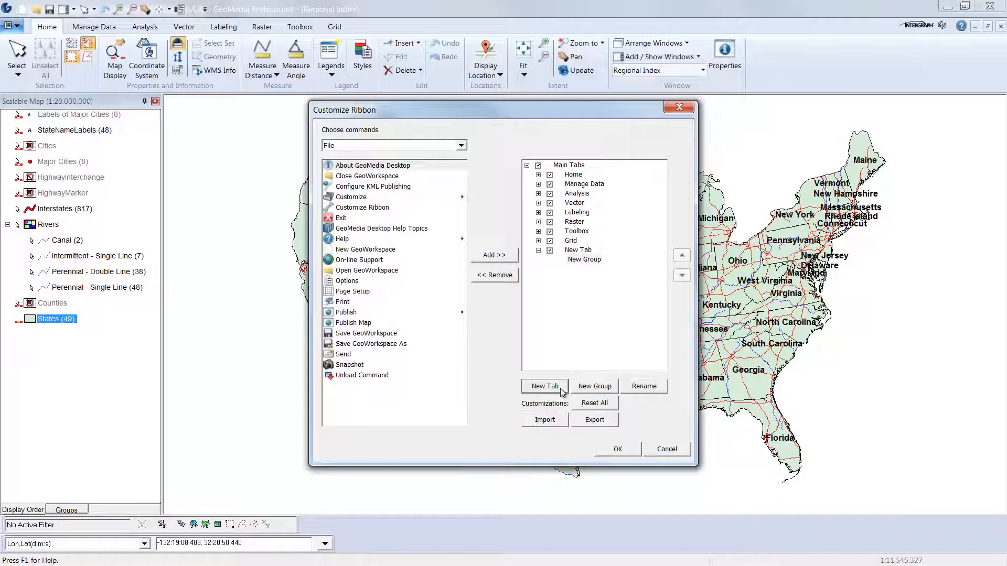
left_click(586, 253)
left_click(643, 387)
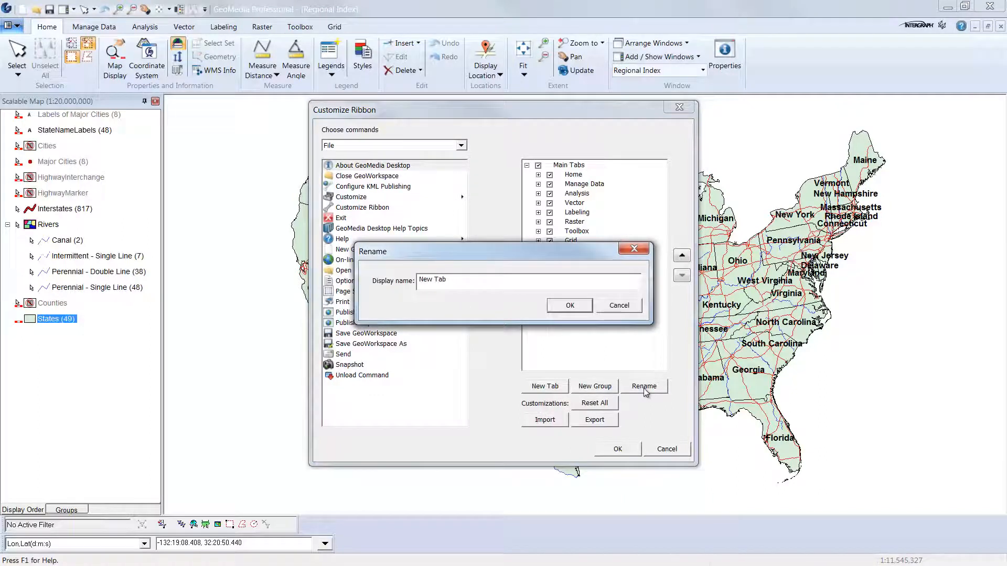
left_click_drag(462, 281, 418, 282)
key("BackSpace")
type("Workflow")
left_click(570, 306)
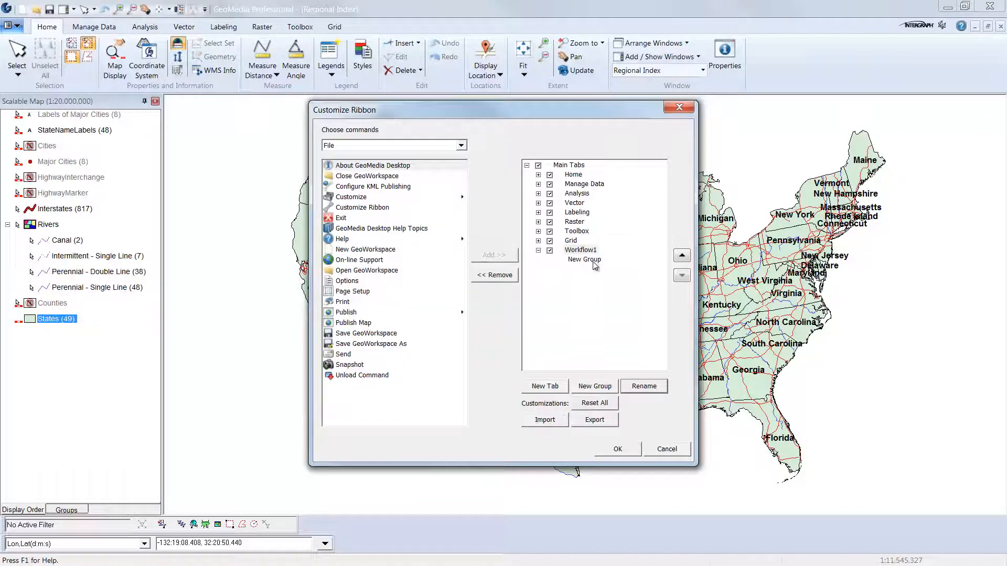
Rename the new tab's group Home Tools.
left_click(590, 260)
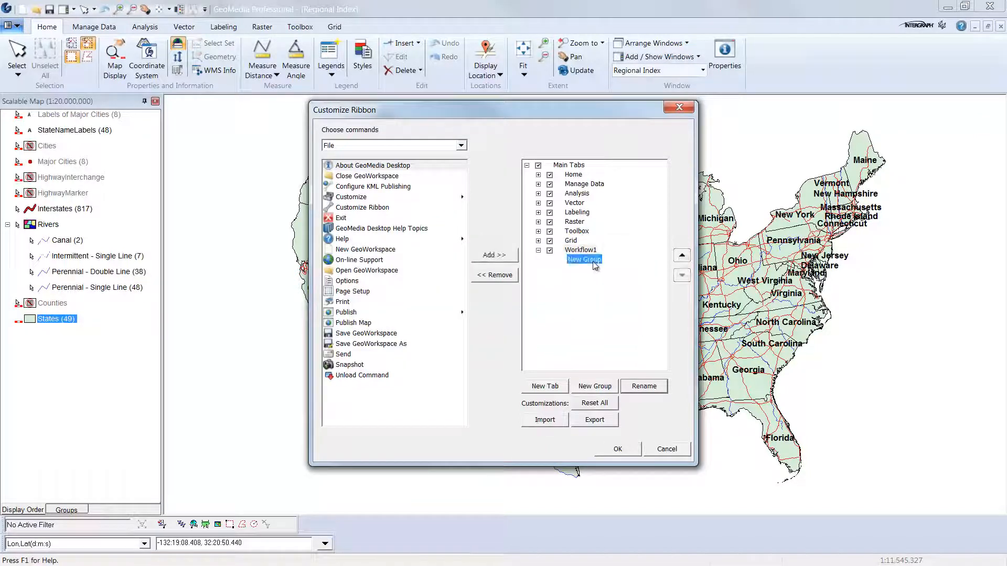
left_click(647, 391)
left_click_drag(466, 283, 417, 283)
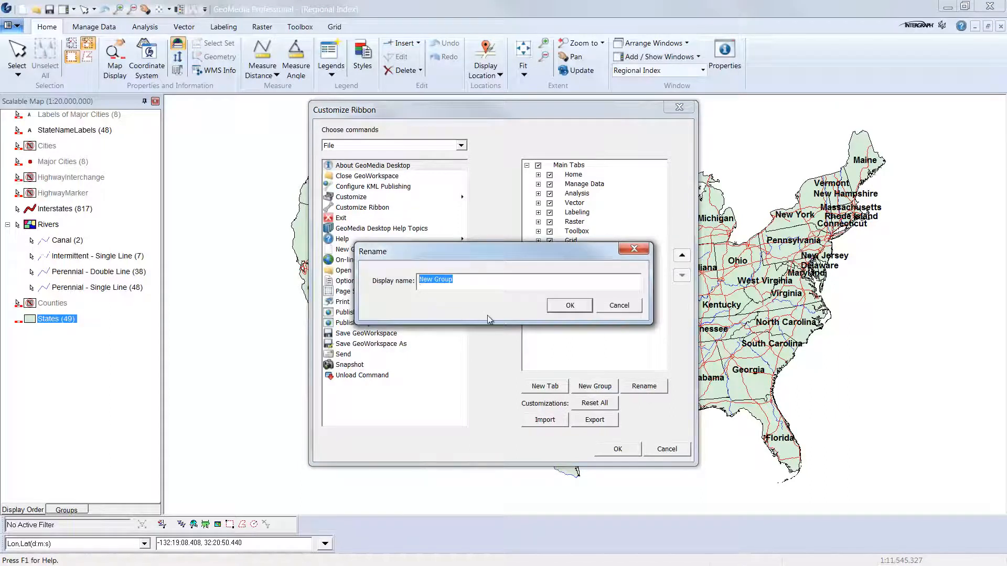
key("BackSpace")
type("Home")
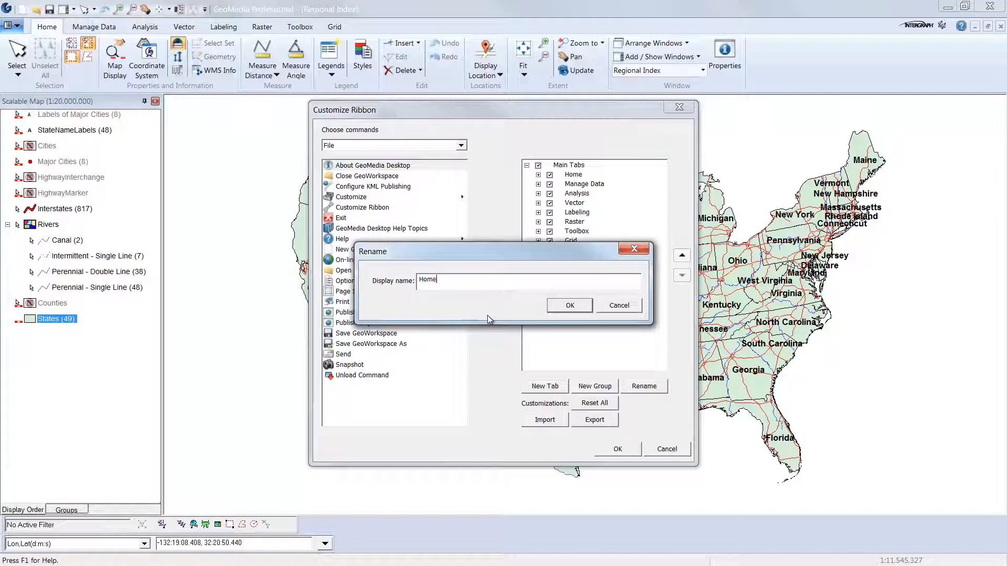
type(" Tools")
left_click(570, 306)
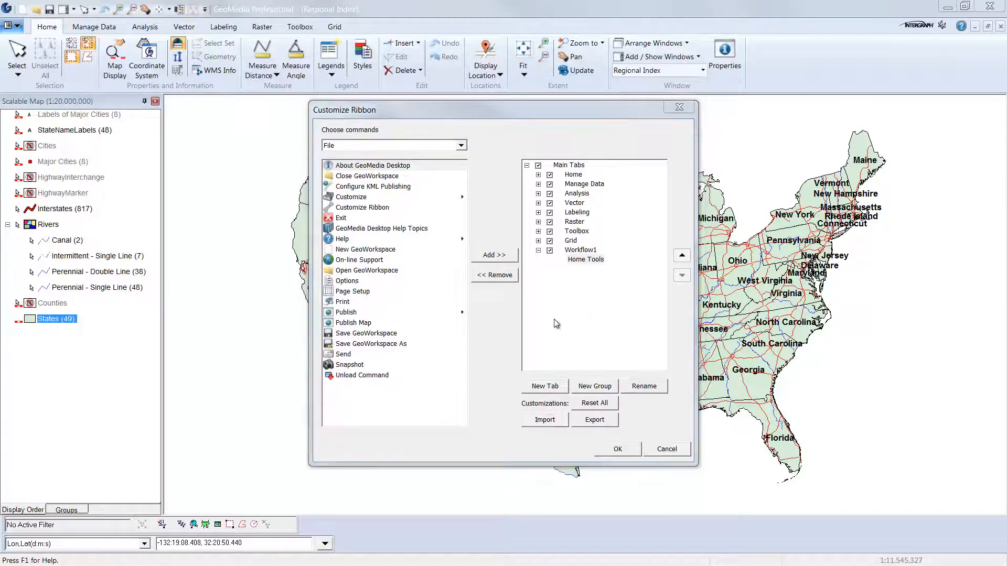
Add the Select Tool command from the Home commands to the Home Tools group.
left_click(461, 146)
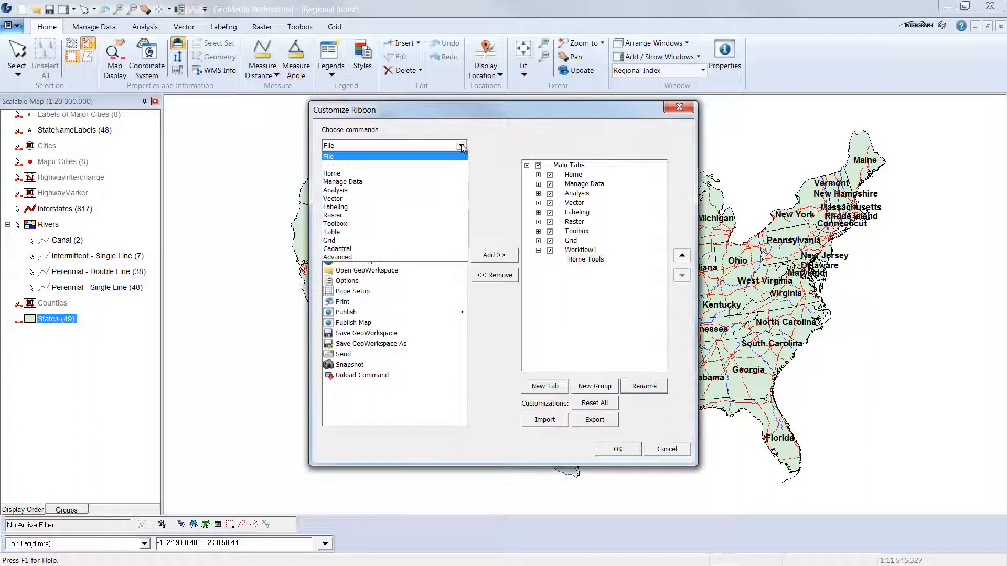
left_click(458, 174)
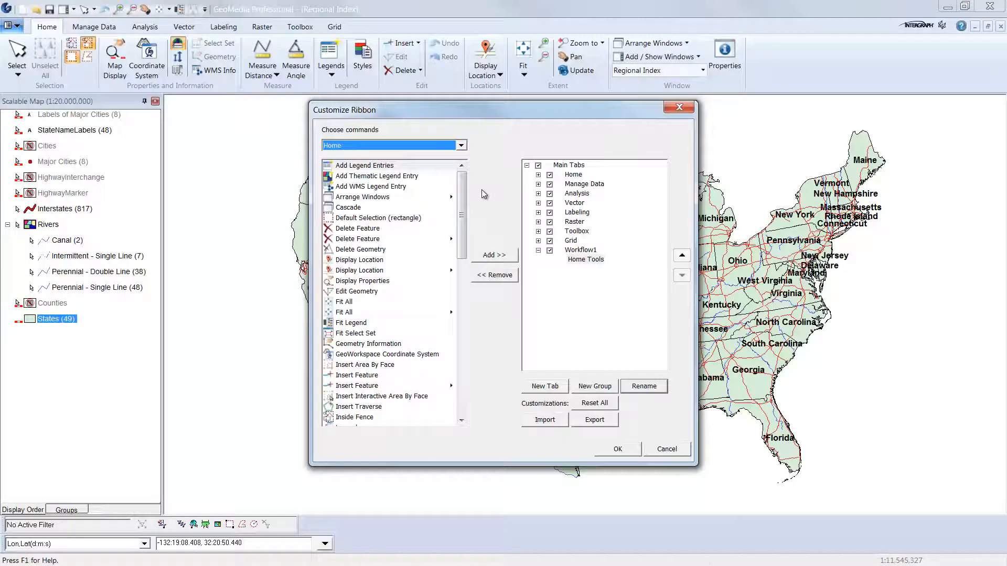
left_click_drag(462, 191, 471, 306)
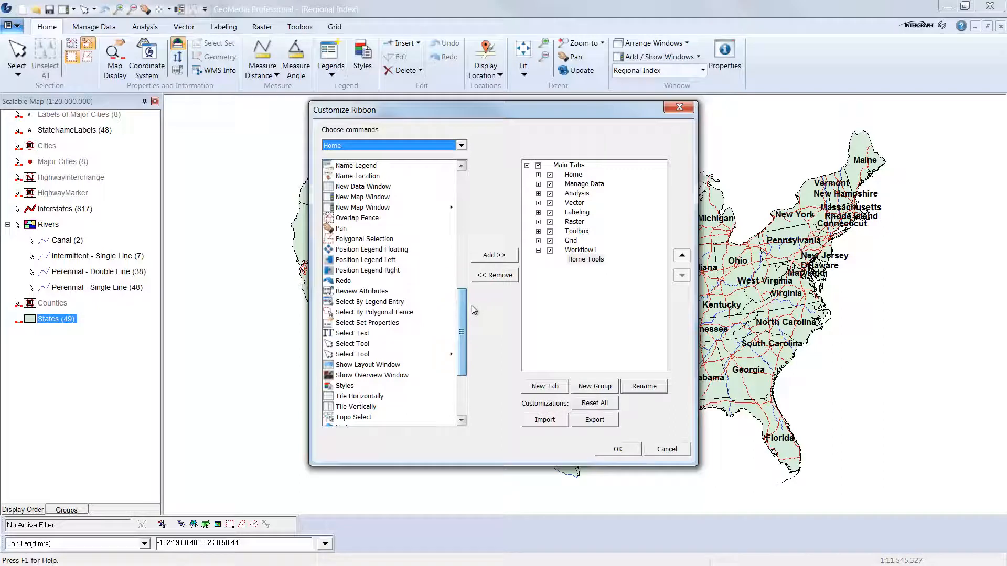
left_click(438, 356)
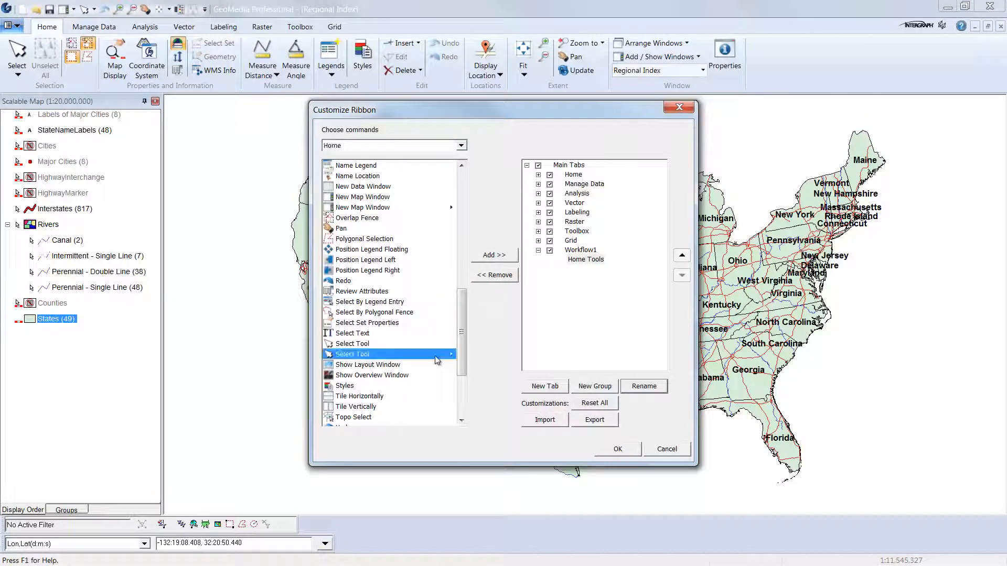
left_click(508, 255)
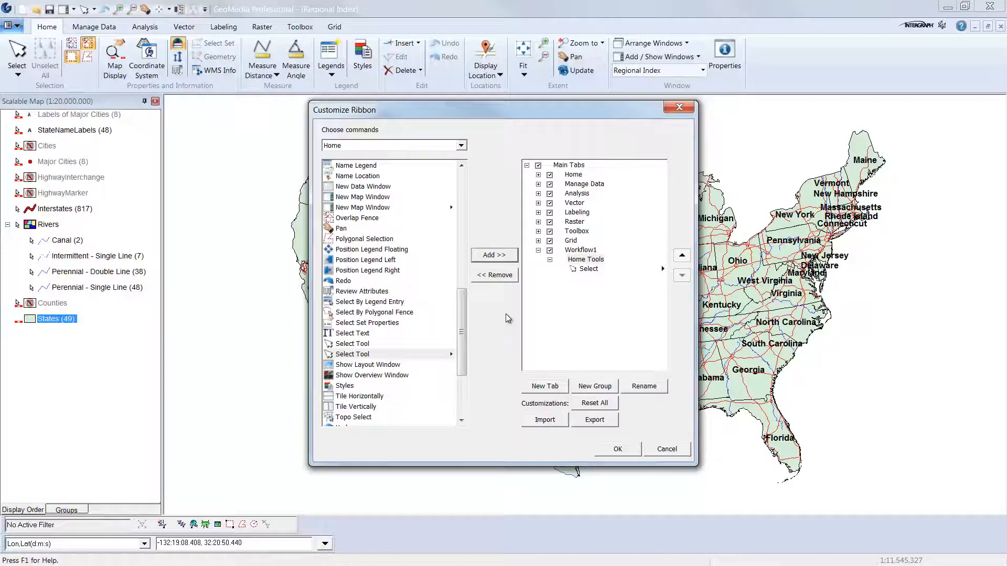
Add the Map Display and GeoWorkspace Coordinate System commands from the Home commands to the Home Tools group.
left_click_drag(462, 311, 483, 213)
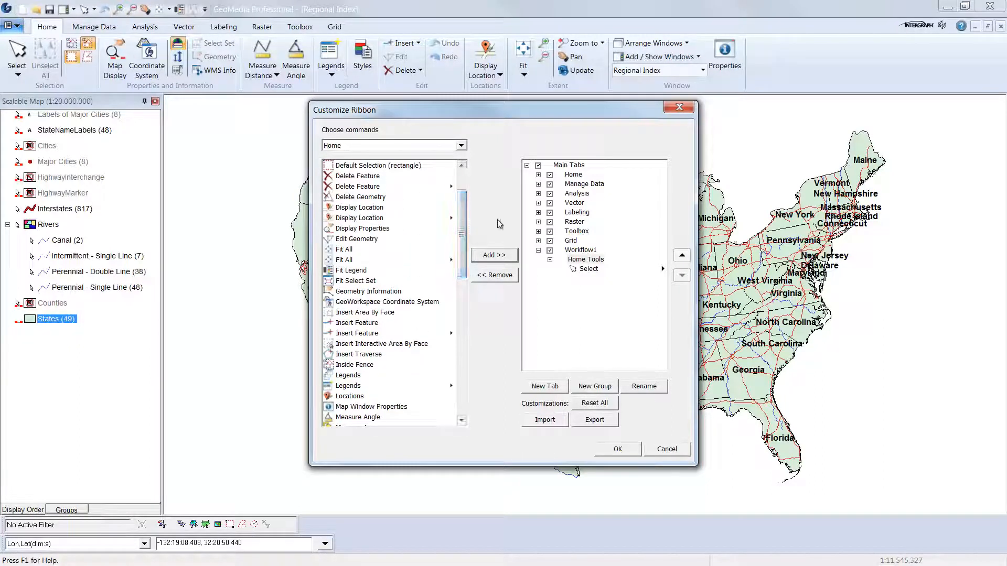
left_click(412, 230)
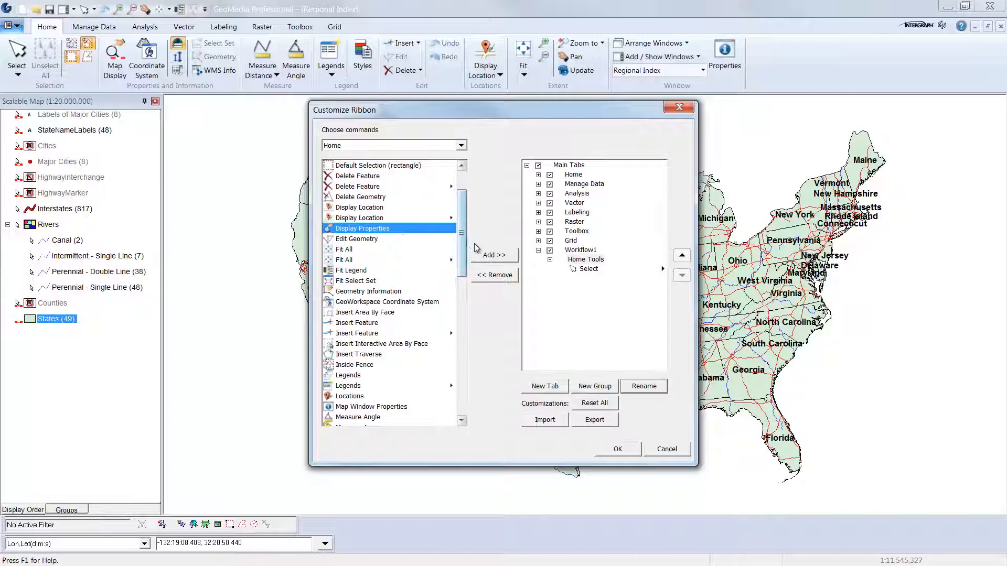
left_click(484, 256)
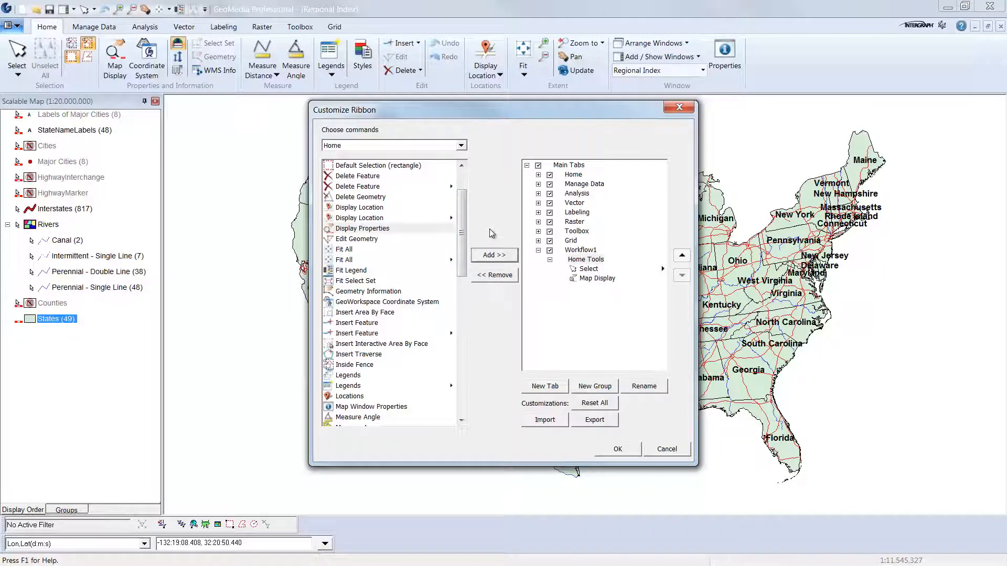
left_click(432, 302)
left_click(493, 254)
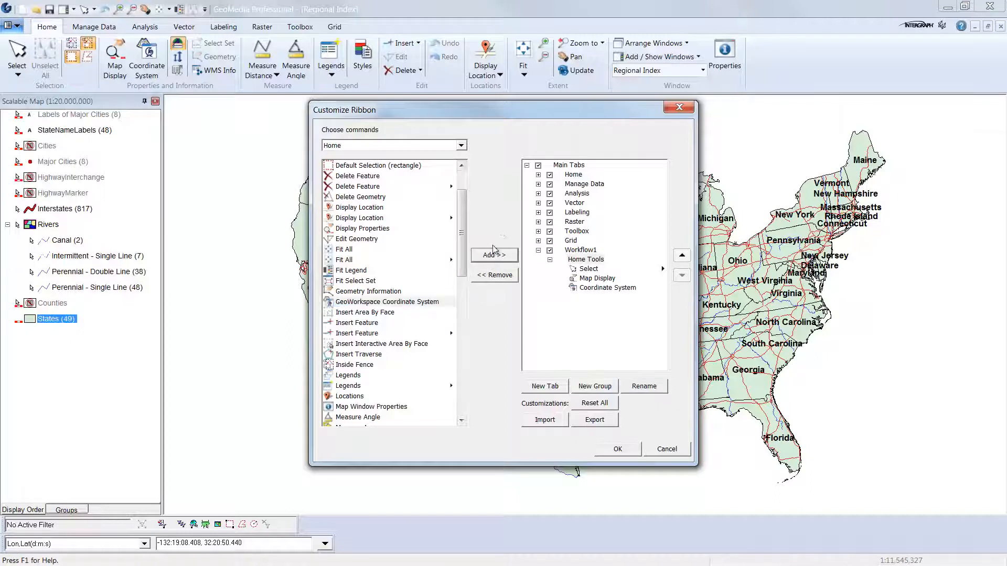
Add the Legends command to the Home Tools group and apply the ribbon customization.
left_click(419, 389)
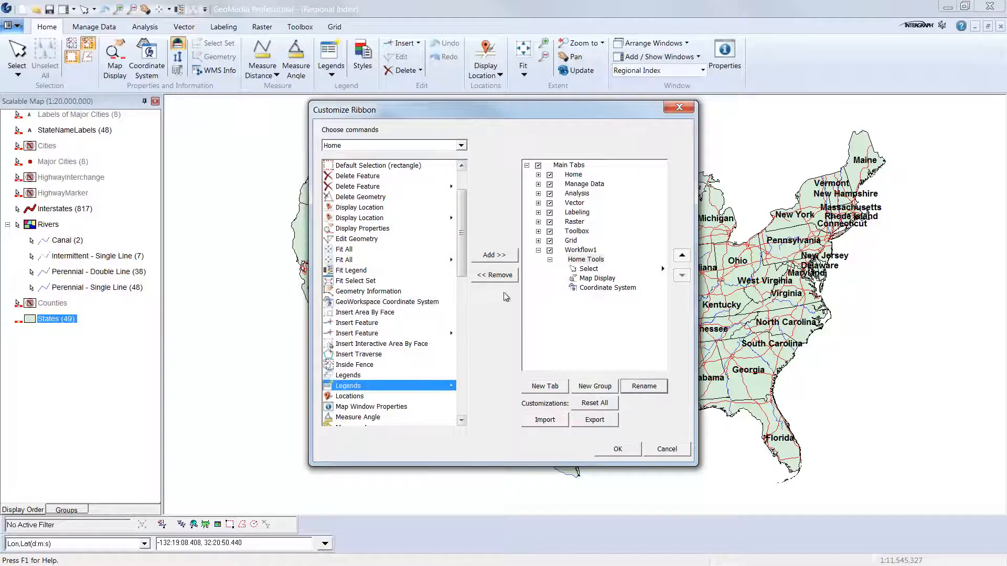
left_click(511, 258)
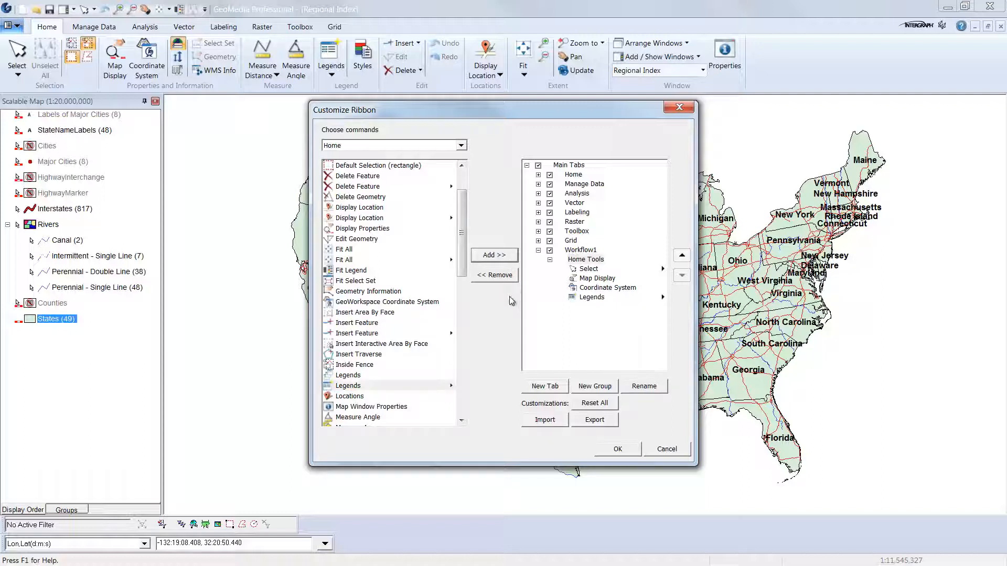
left_click(612, 454)
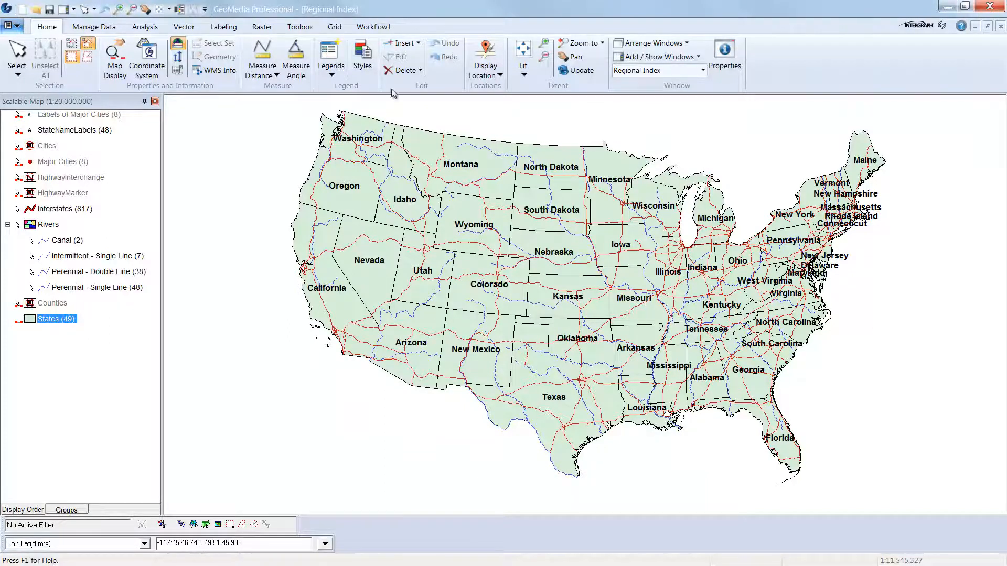
Reopen the ribbon customization and add a new group to the Workflow1 tab after Home Tools.
left_click(387, 28)
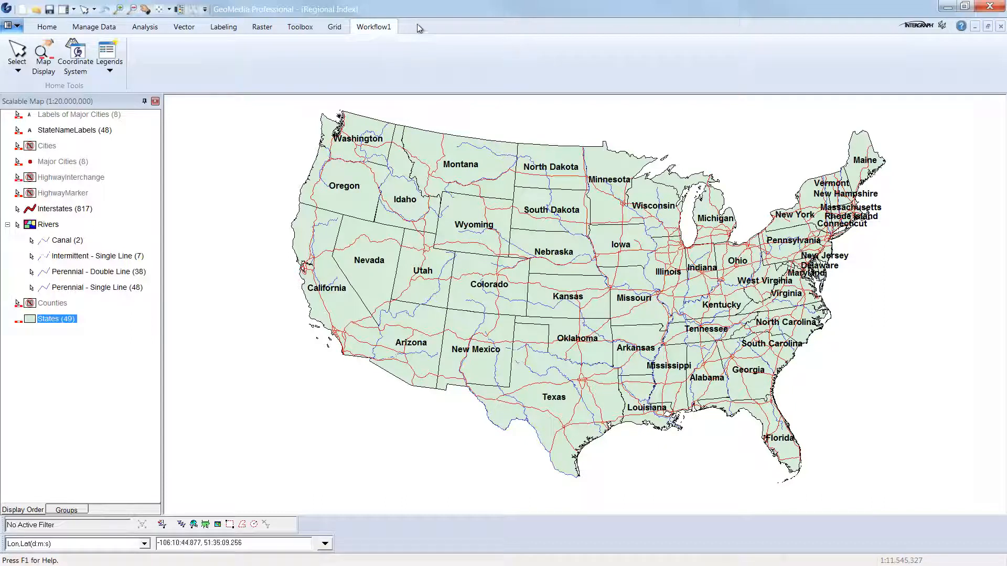
left_click(17, 27)
mouse_move(84, 329)
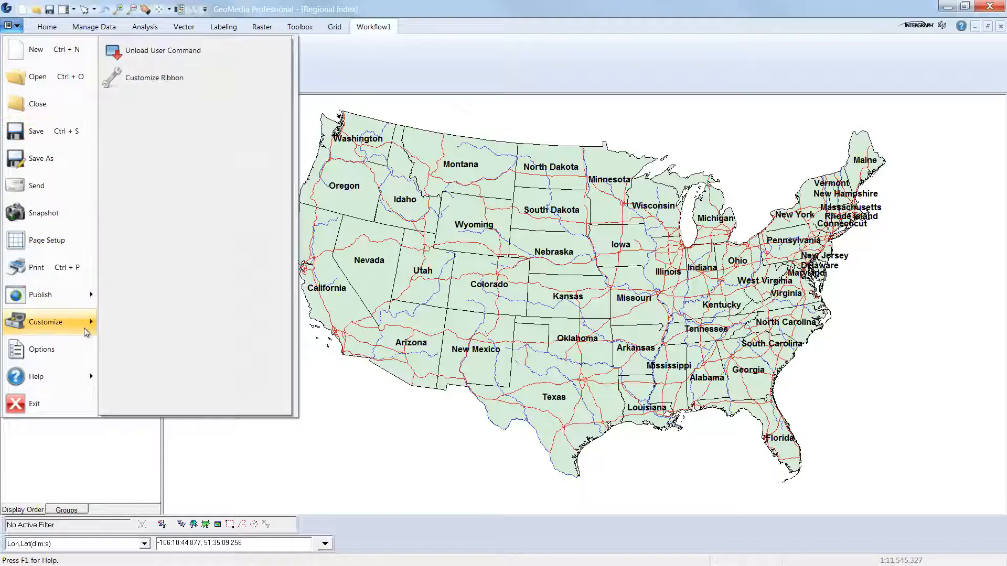
left_click(260, 80)
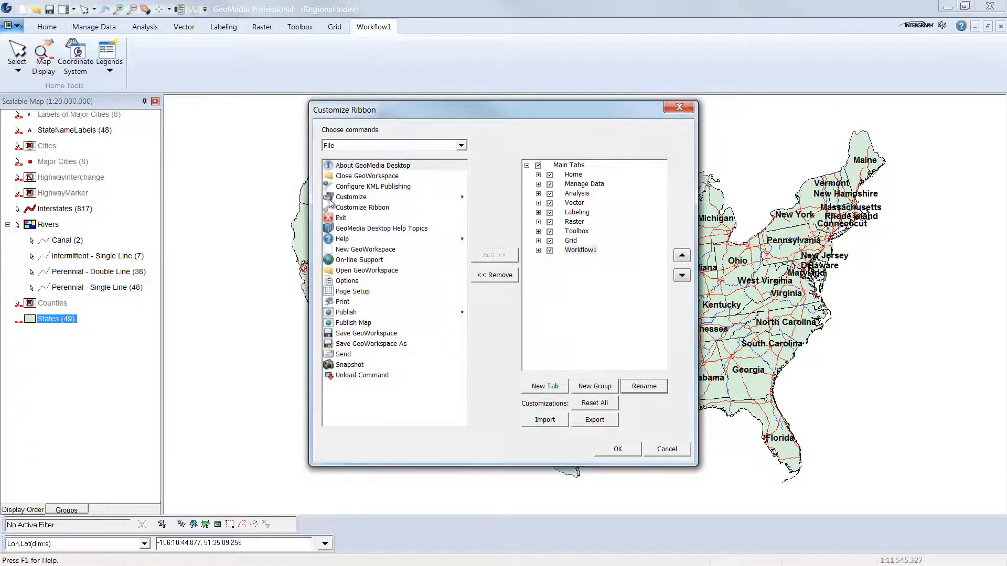
left_click(538, 251)
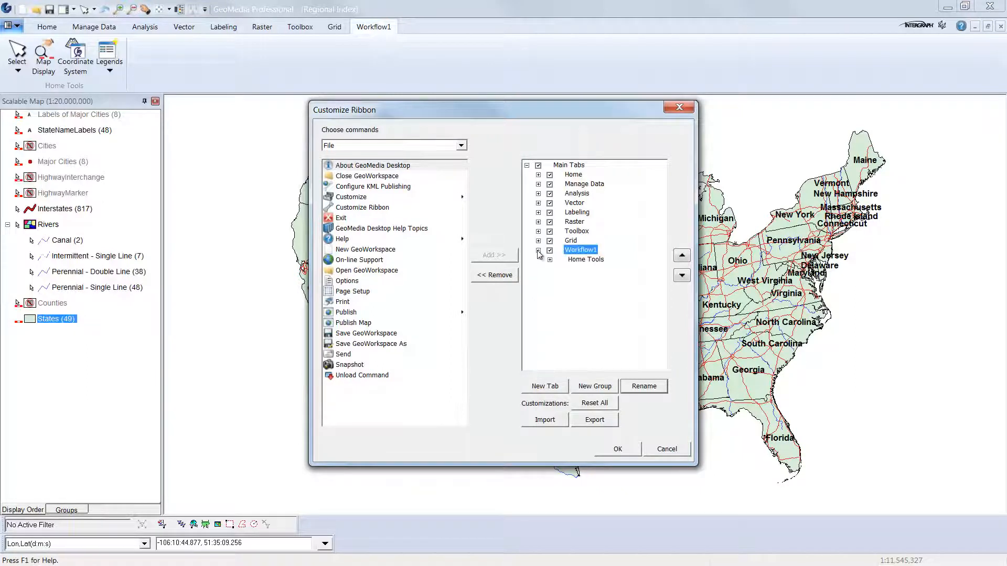
left_click(596, 261)
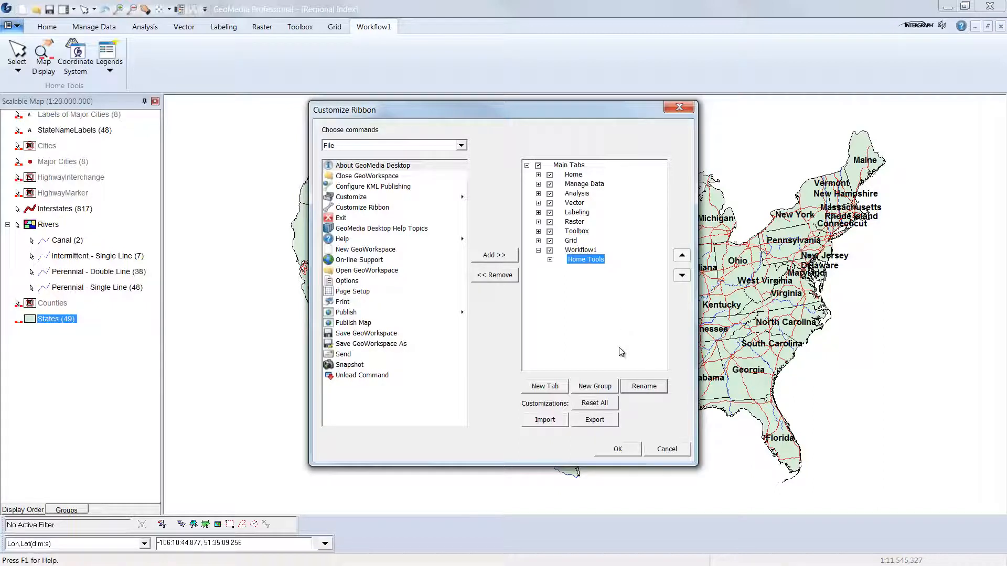
left_click(607, 389)
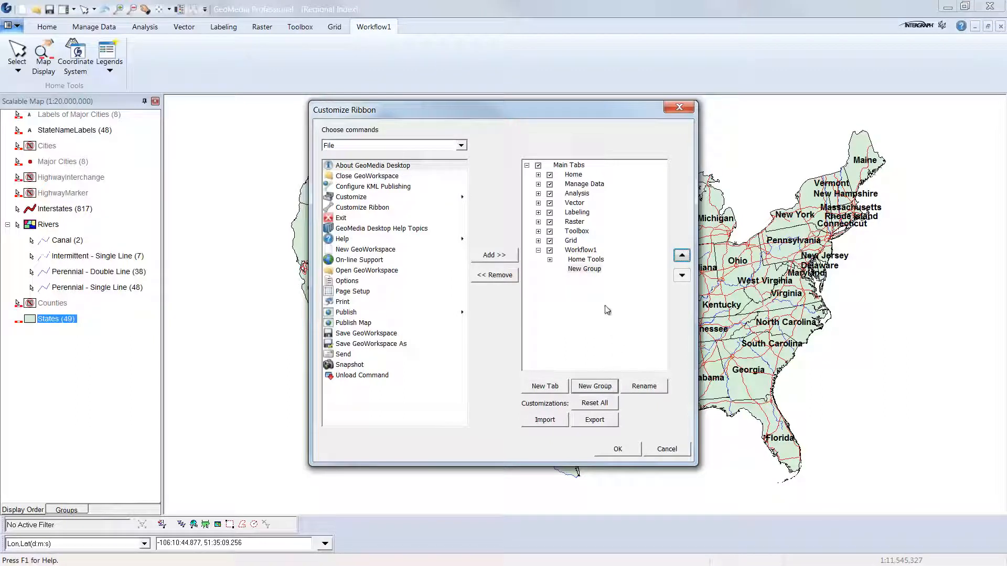
Rename the new group Manage Data Tools.
left_click(650, 387)
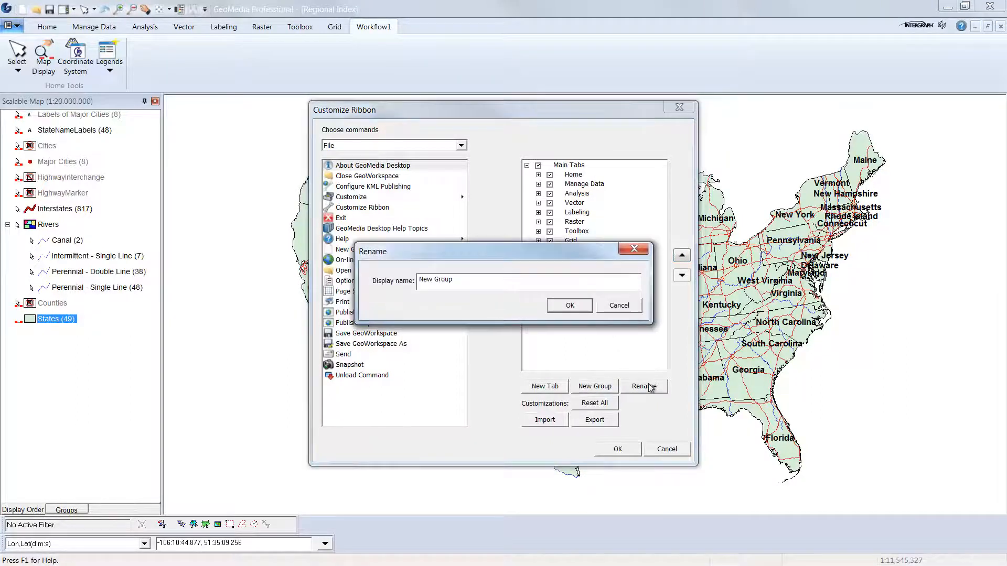
left_click_drag(452, 280, 417, 281)
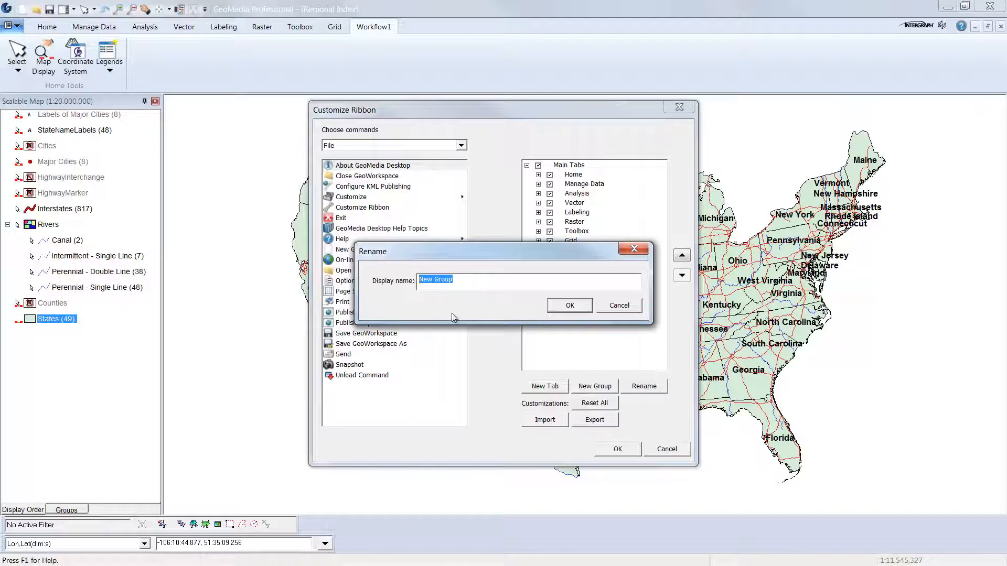
key("BackSpace")
type("Manage Data Tools")
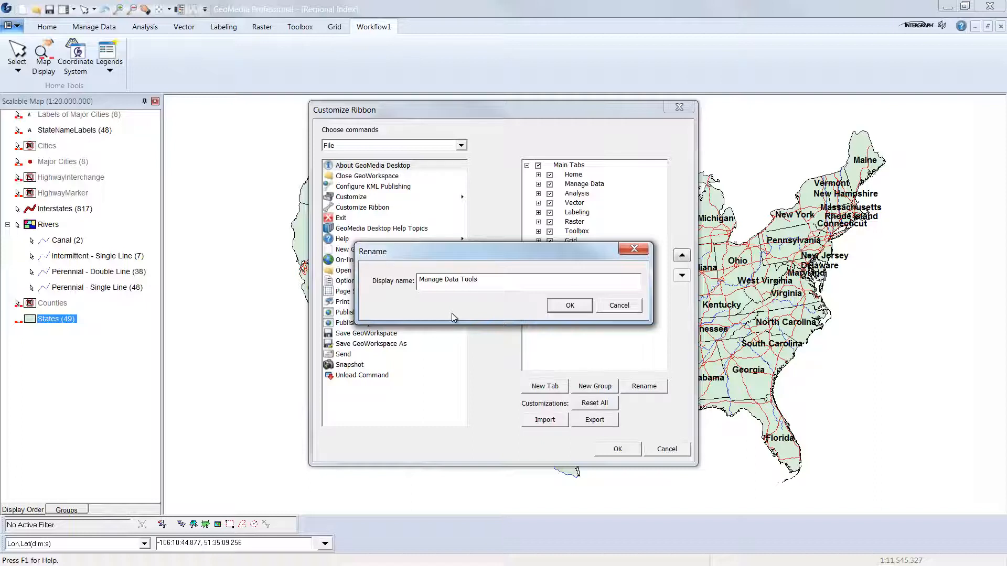
left_click(574, 307)
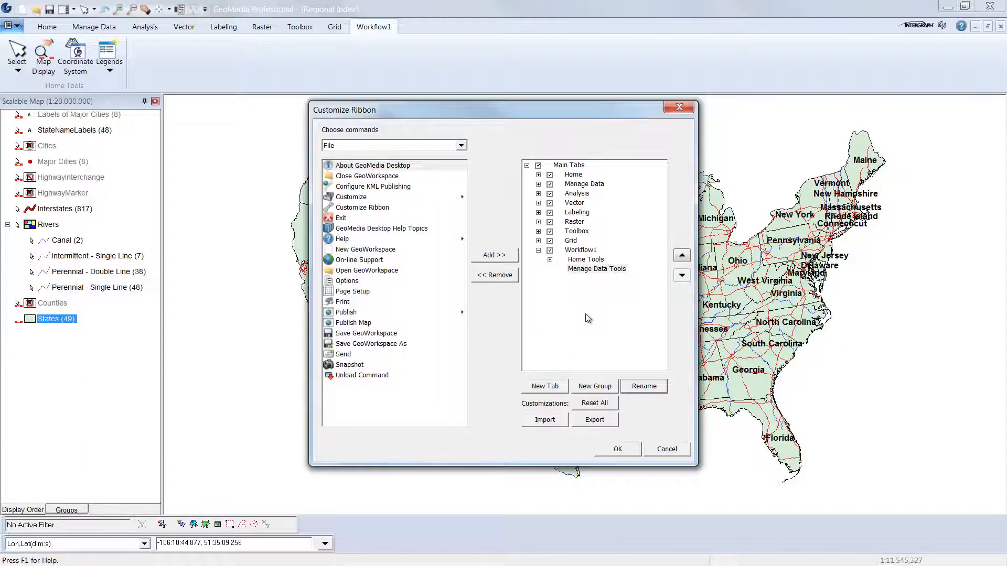
Add the Warehouse Connections and Feature Class Definition commands from the Manage Data commands to the Manage Data Tools group.
left_click(462, 145)
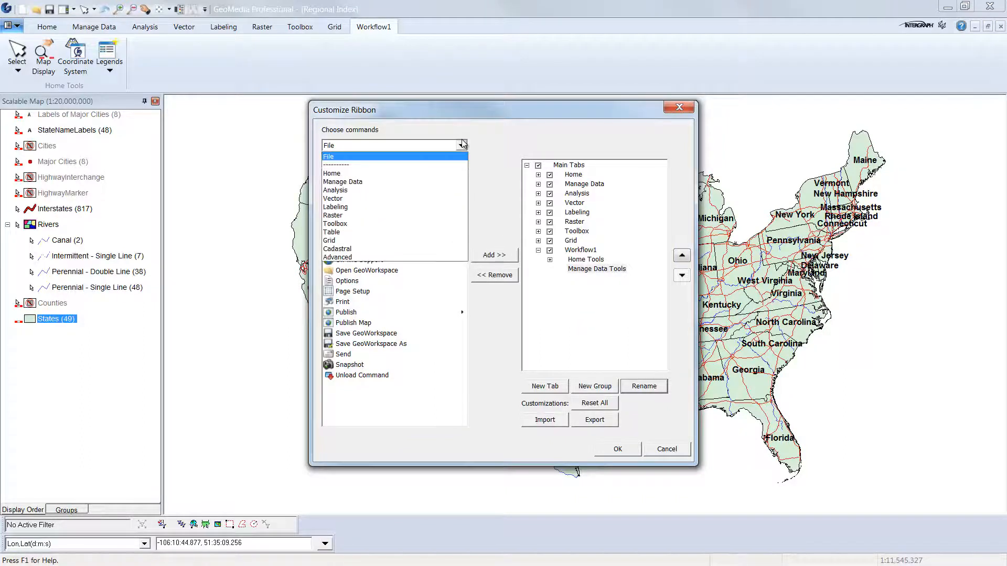
left_click(452, 182)
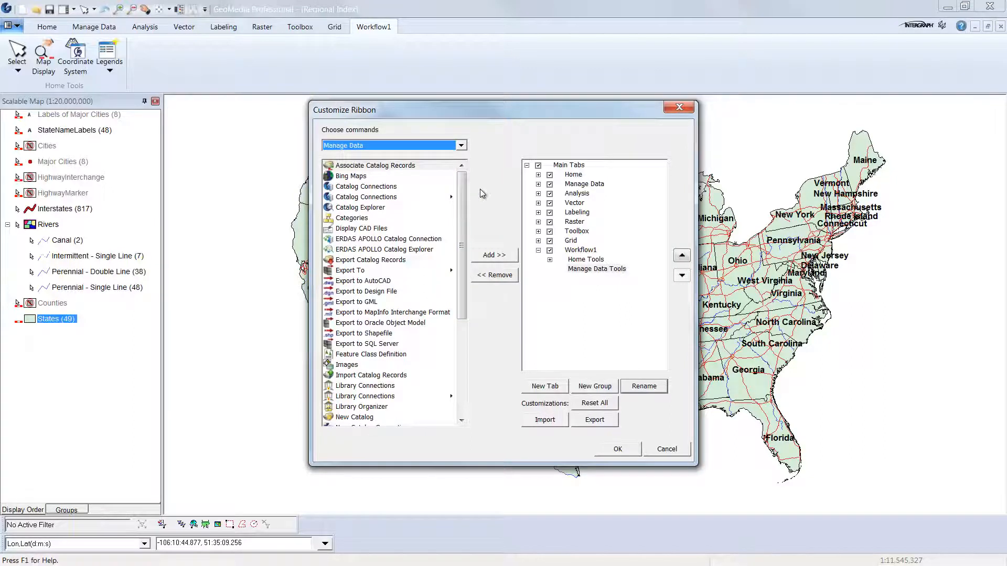
left_click_drag(464, 194, 464, 303)
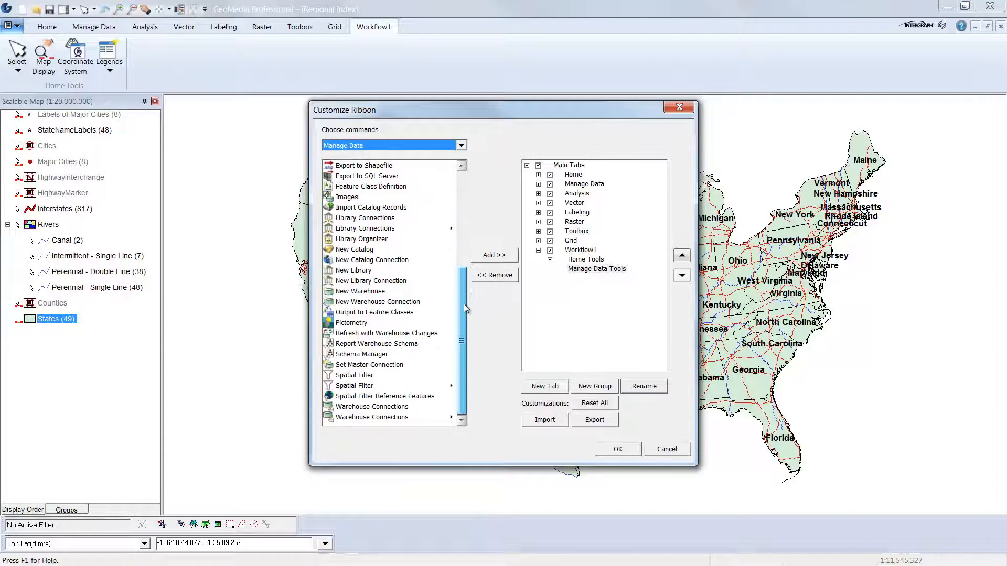
left_click(426, 417)
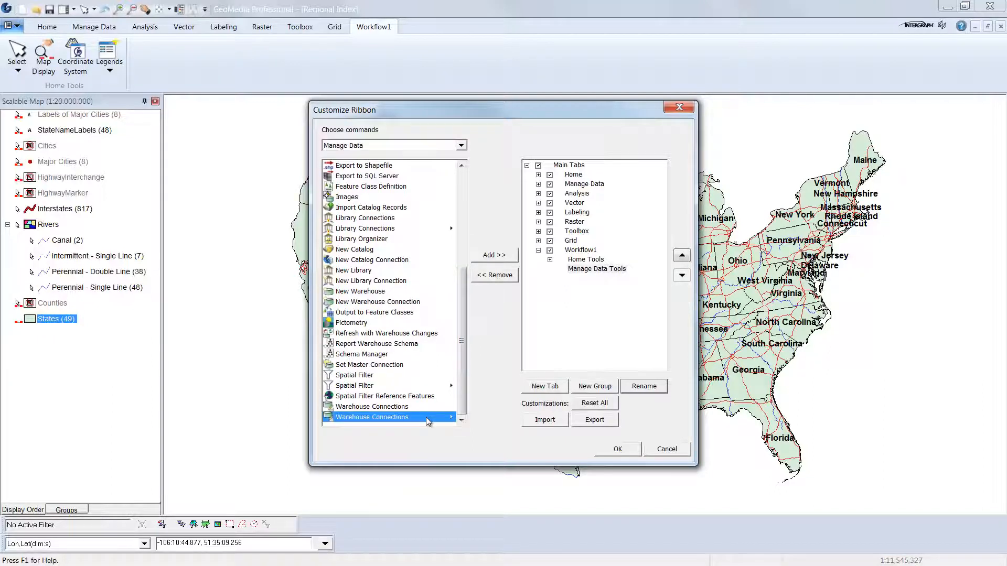
left_click(495, 257)
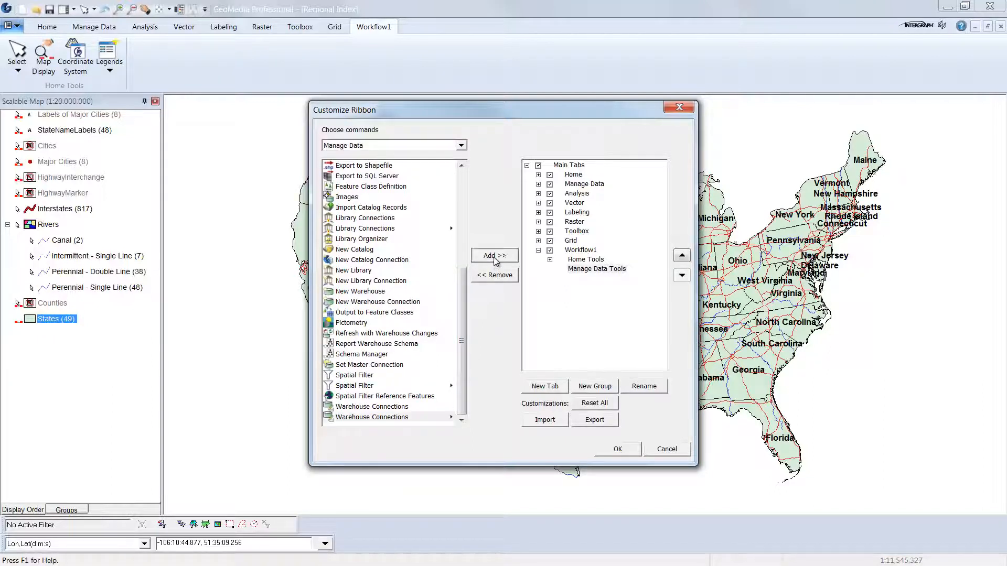
left_click_drag(464, 271, 461, 234)
left_click(424, 259)
left_click(495, 255)
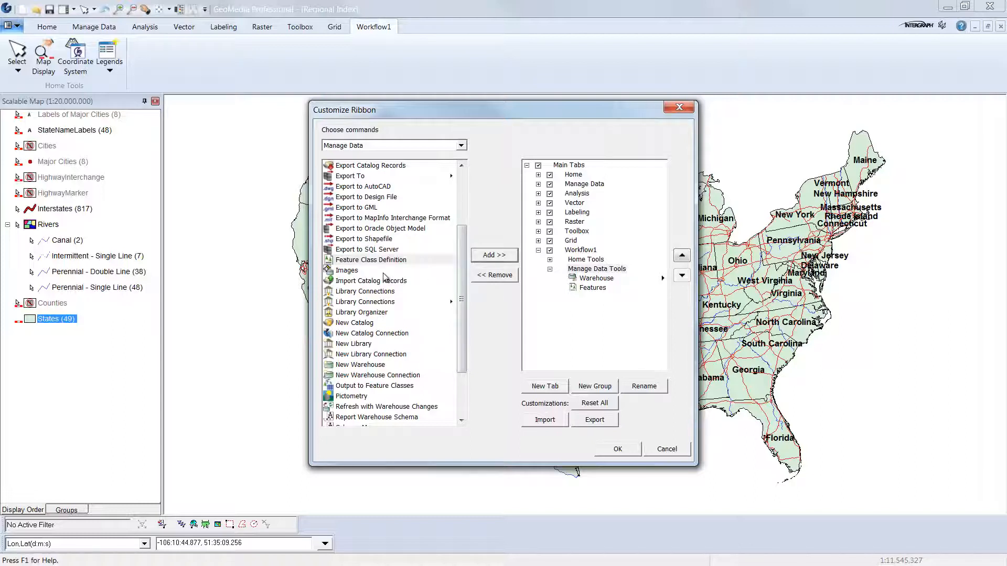
Add the Images command to the Manage Data Tools group and collapse the group.
left_click(389, 271)
left_click(483, 256)
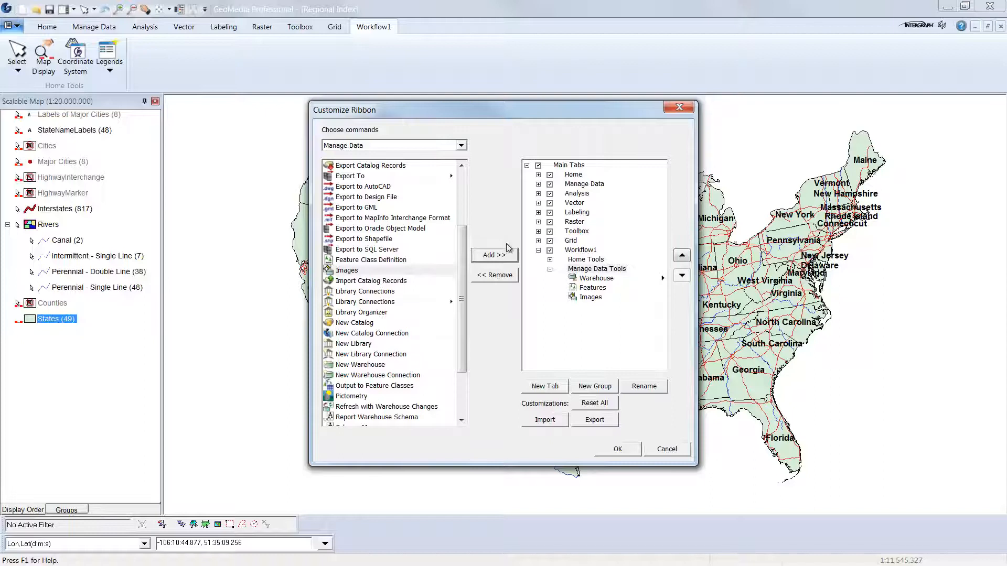
left_click(550, 270)
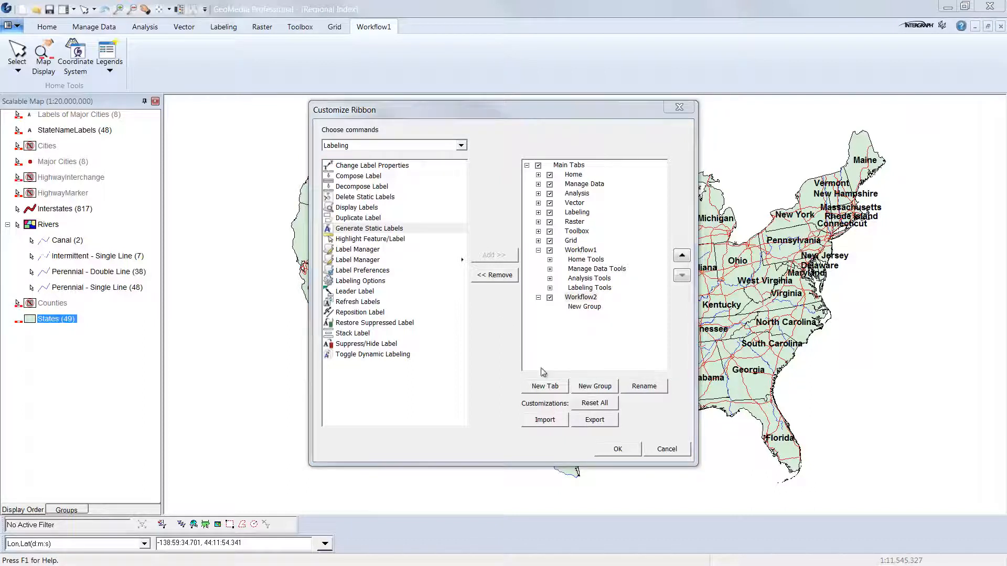
Apply the ribbon customization and view the Workflow2 and Workflow1 tabs.
left_click(618, 449)
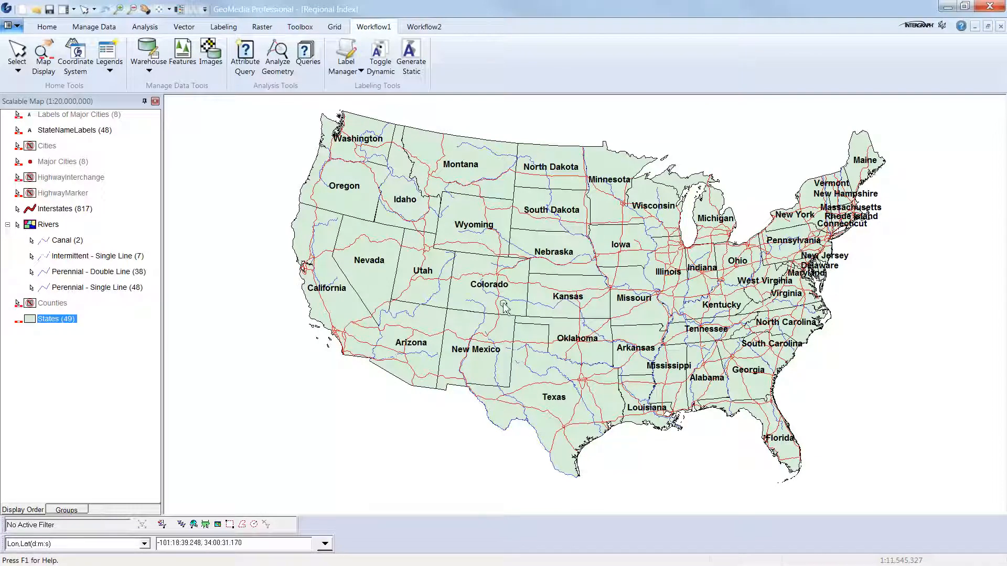
left_click(434, 28)
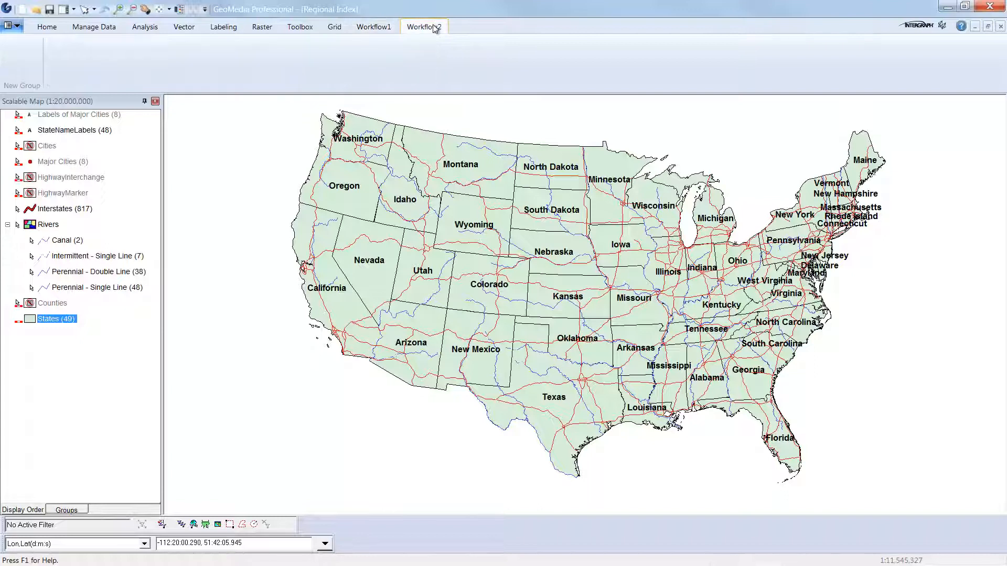
left_click(389, 29)
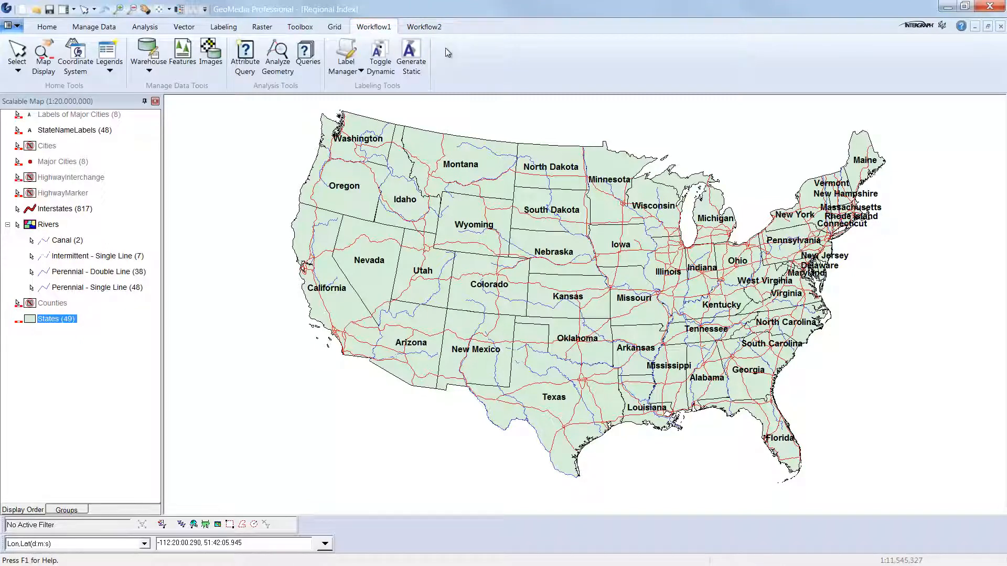
Reopen the ribbon customization and move the Manage Data Tools group down into the Workflow2 tab, expanding it there.
left_click(17, 27)
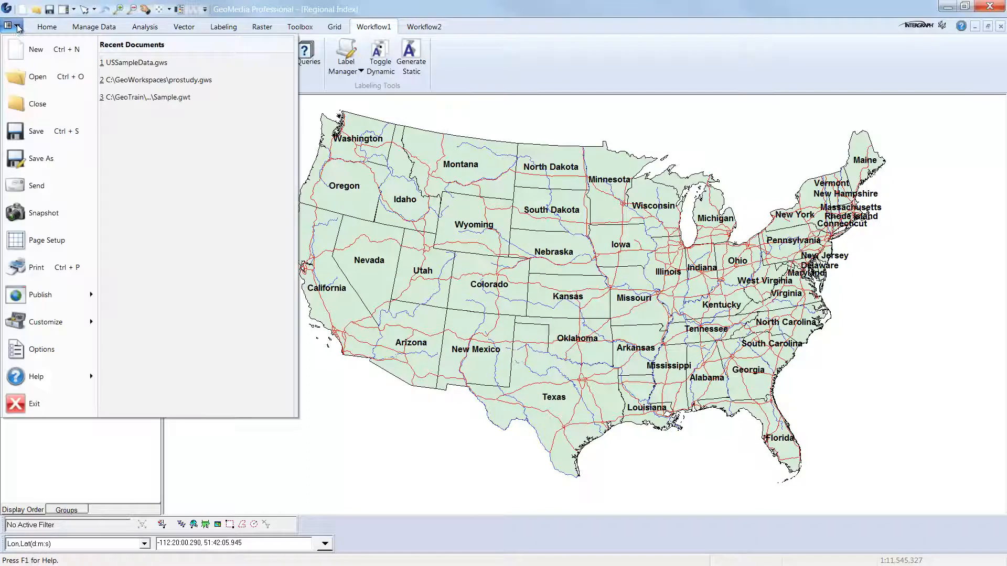
mouse_move(61, 321)
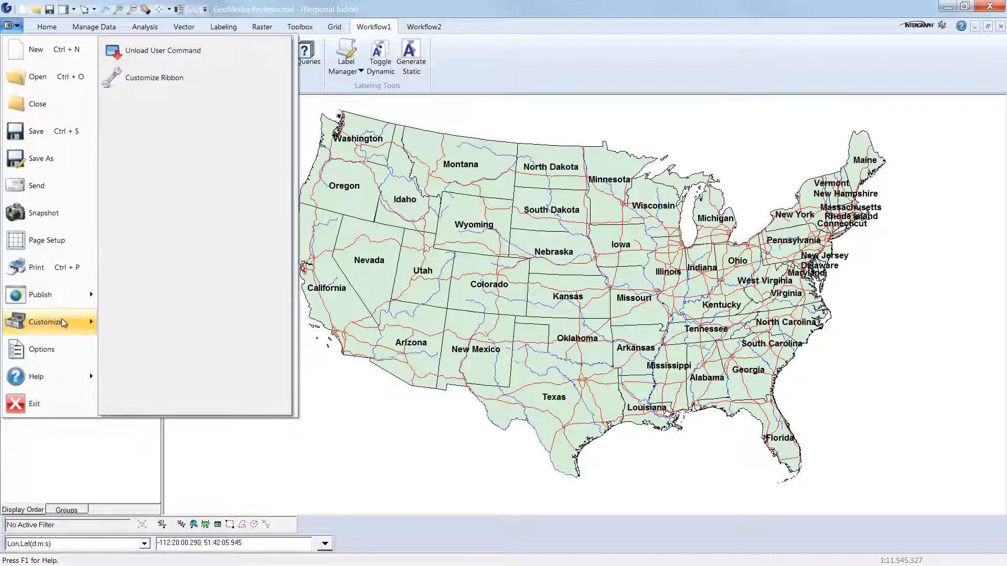
left_click(254, 79)
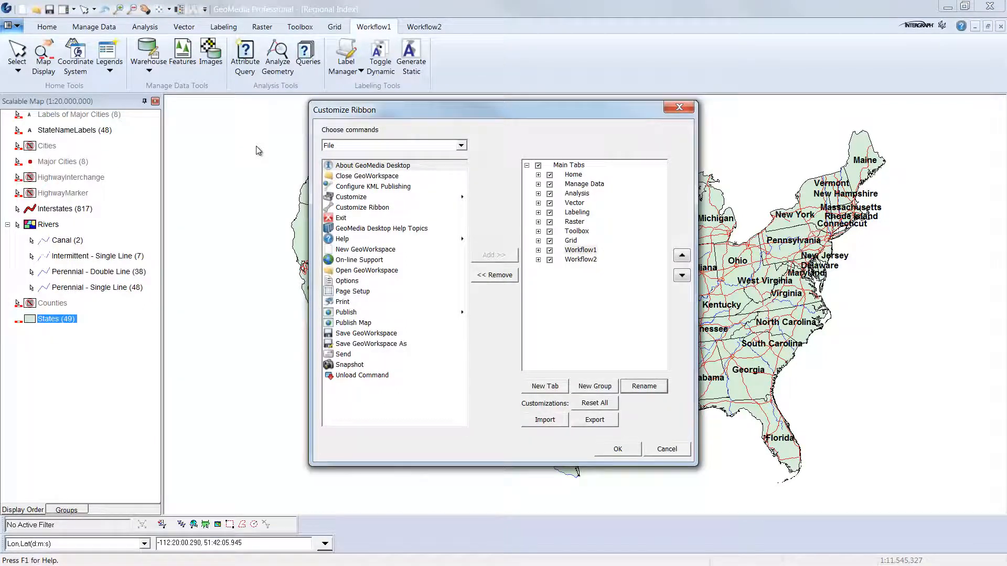
left_click(538, 250)
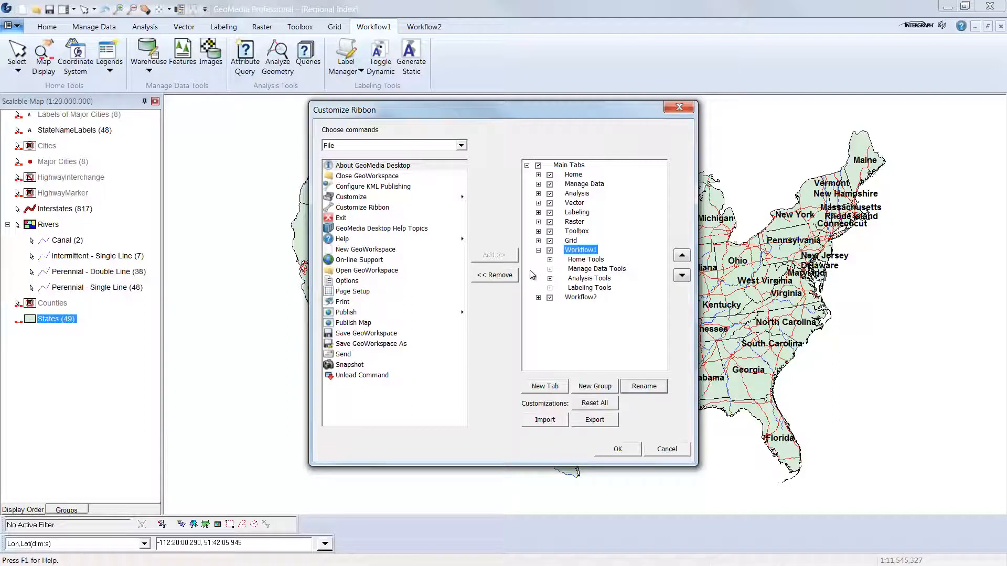
left_click(624, 270)
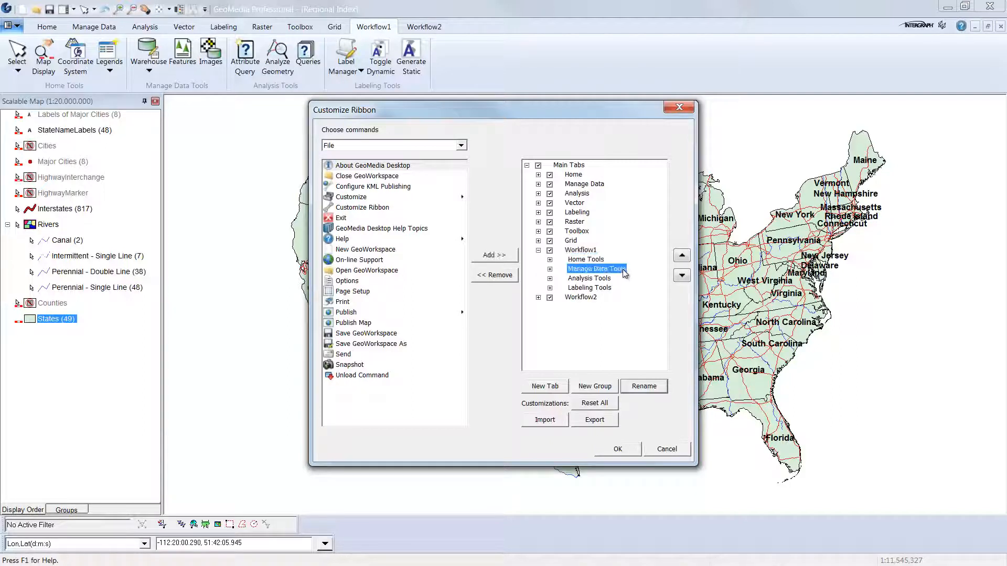
left_click(681, 276)
left_click(682, 276)
left_click(682, 276)
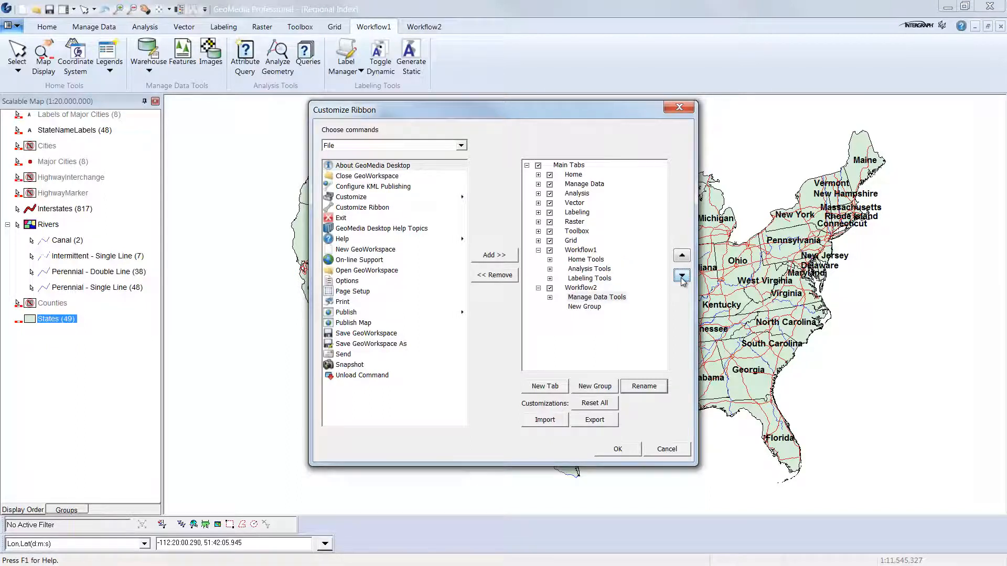
left_click(549, 297)
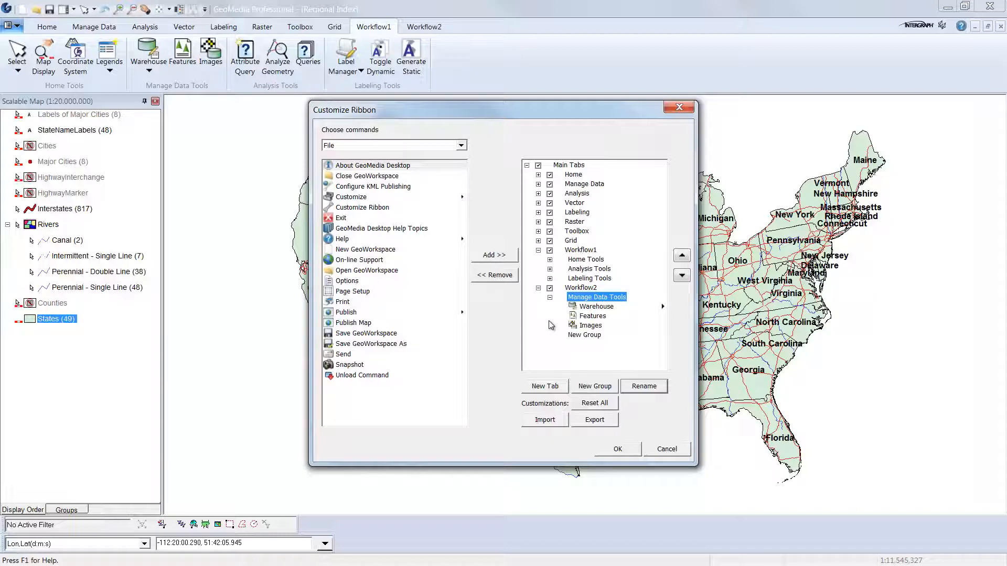
Move the Features command out of Manage Data Tools up into Workflow1's Home Tools group, then apply the changes.
left_click(591, 316)
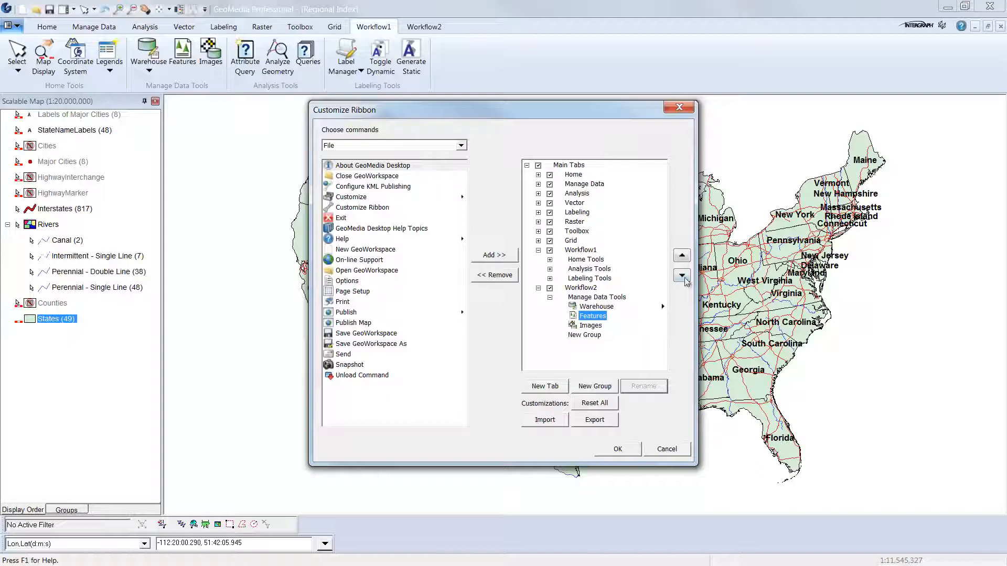
left_click(682, 256)
left_click(682, 256)
left_click(682, 256)
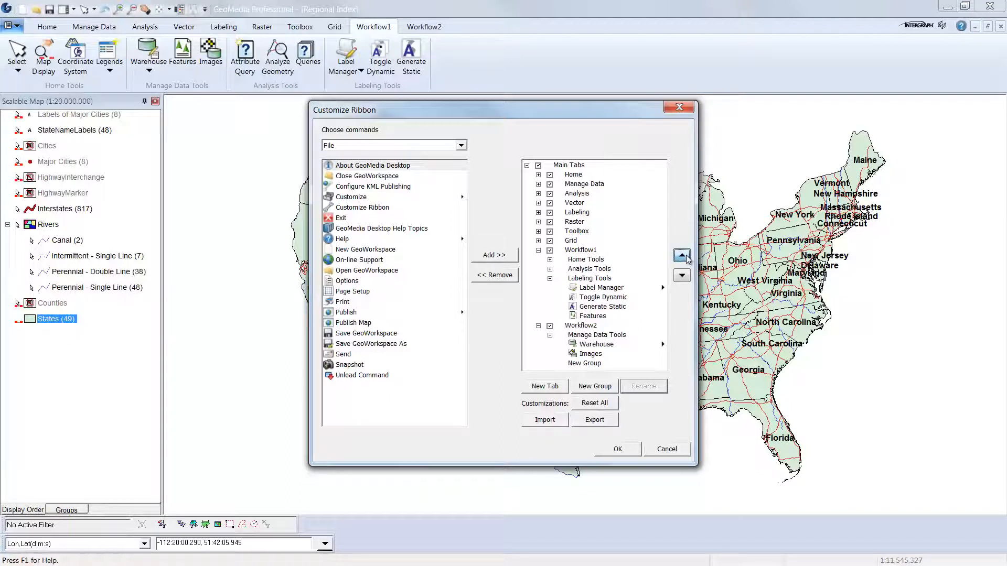
left_click(686, 257)
left_click(686, 257)
left_click(686, 257)
left_click(682, 256)
left_click(682, 256)
left_click(682, 256)
left_click(682, 256)
left_click(682, 256)
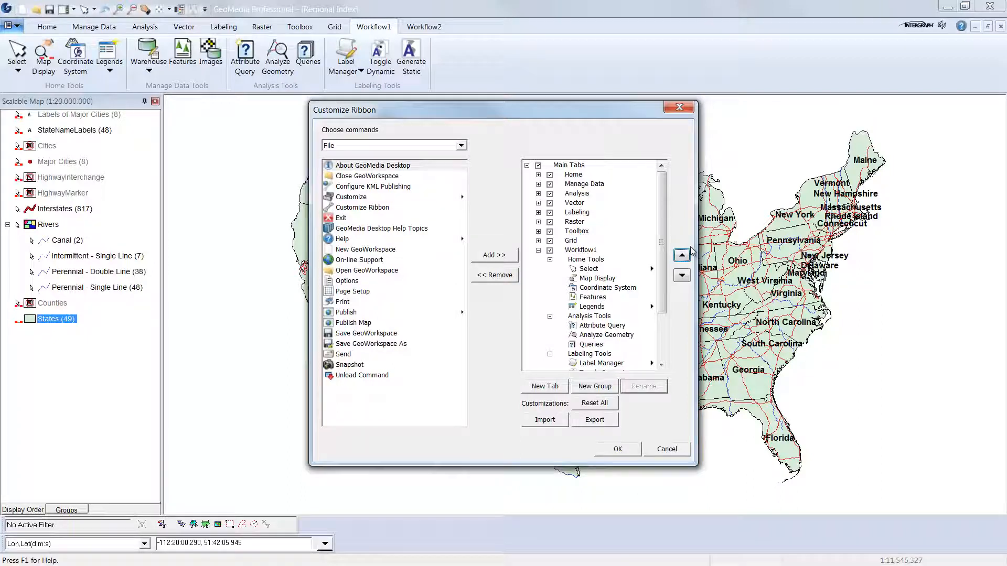
left_click(619, 450)
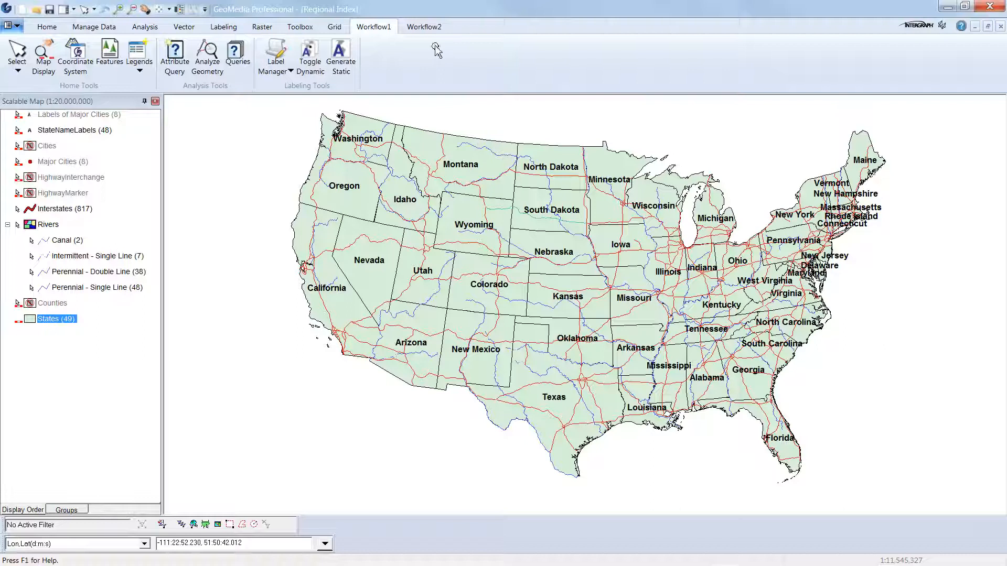
Reopen ribbon customization, hide every main tab except Workflow1, and remove the Workflow2 tab.
left_click(429, 28)
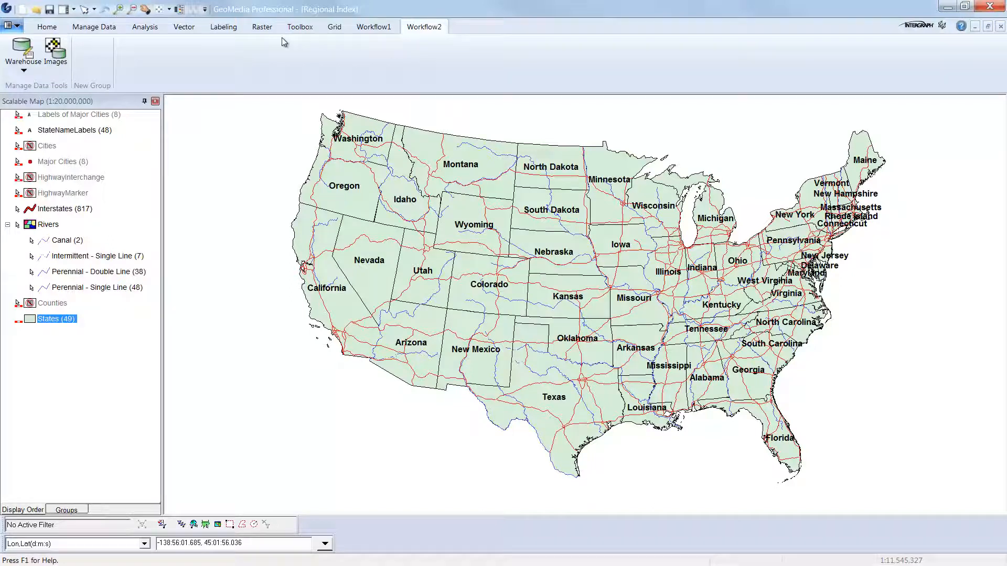
left_click(15, 27)
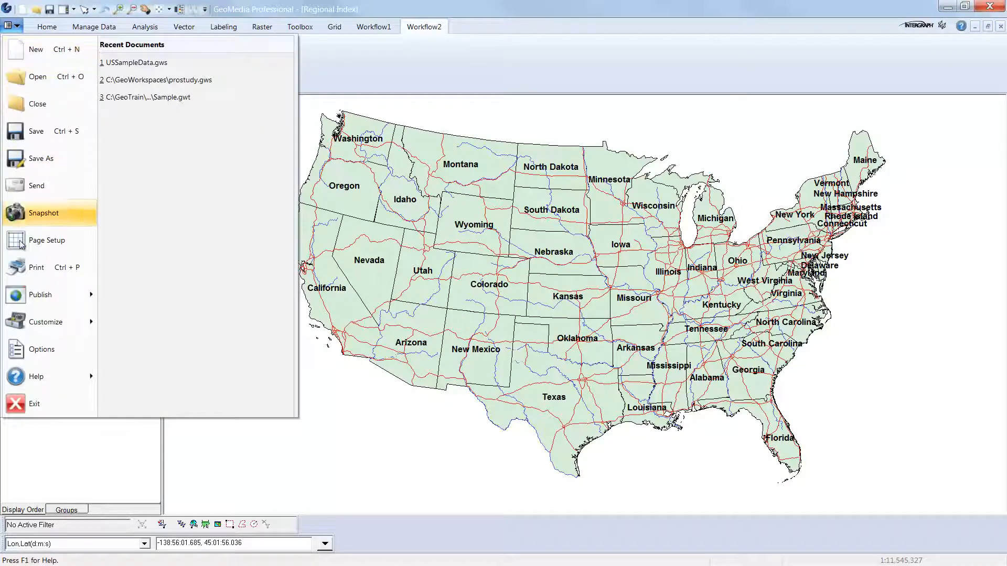
mouse_move(47, 322)
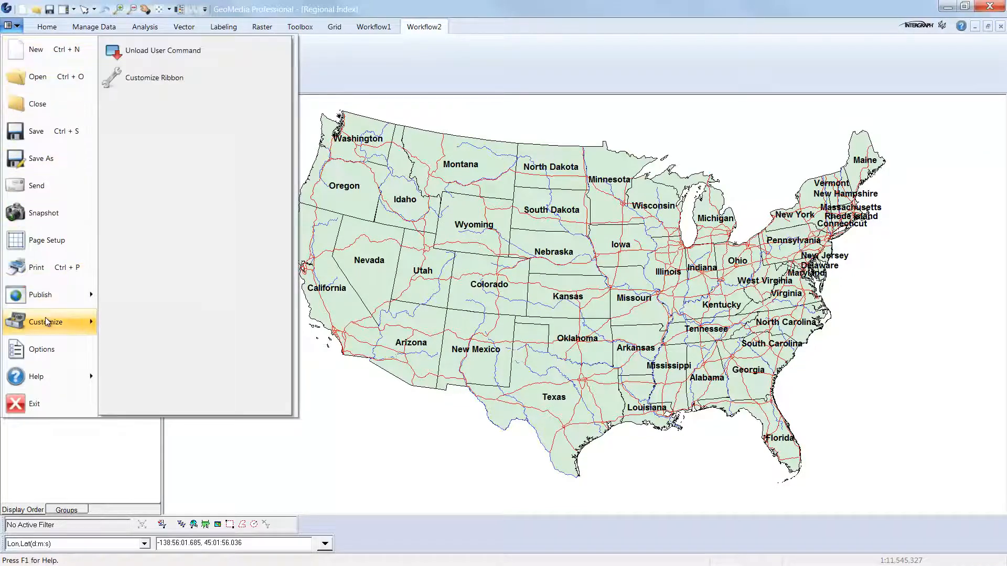
left_click(232, 81)
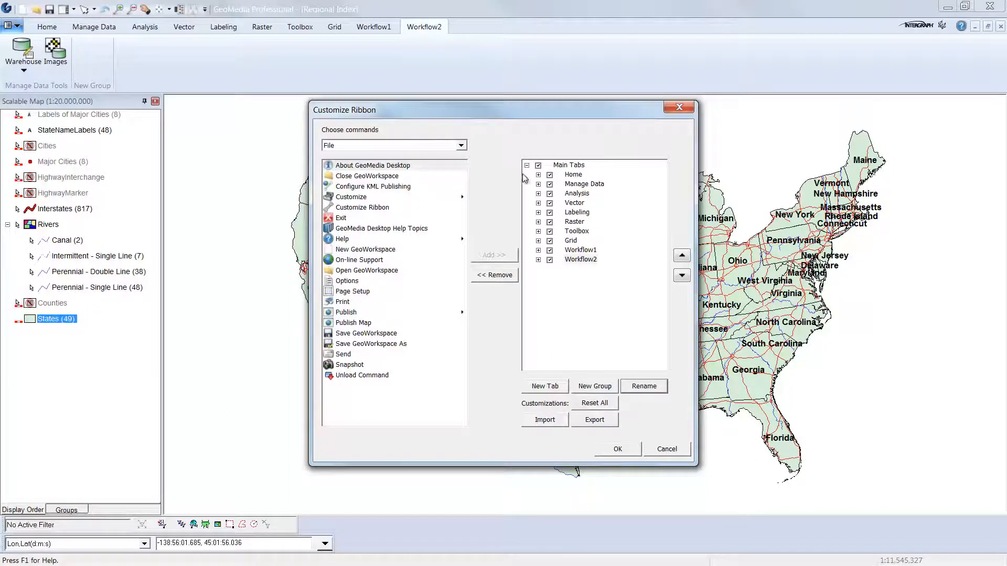
left_click(538, 165)
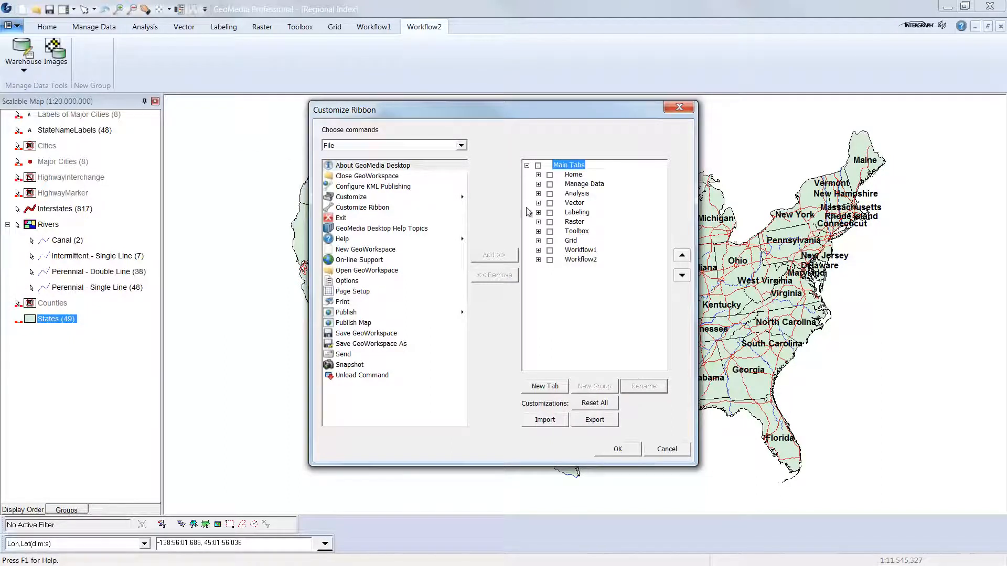
left_click(550, 251)
left_click(581, 260)
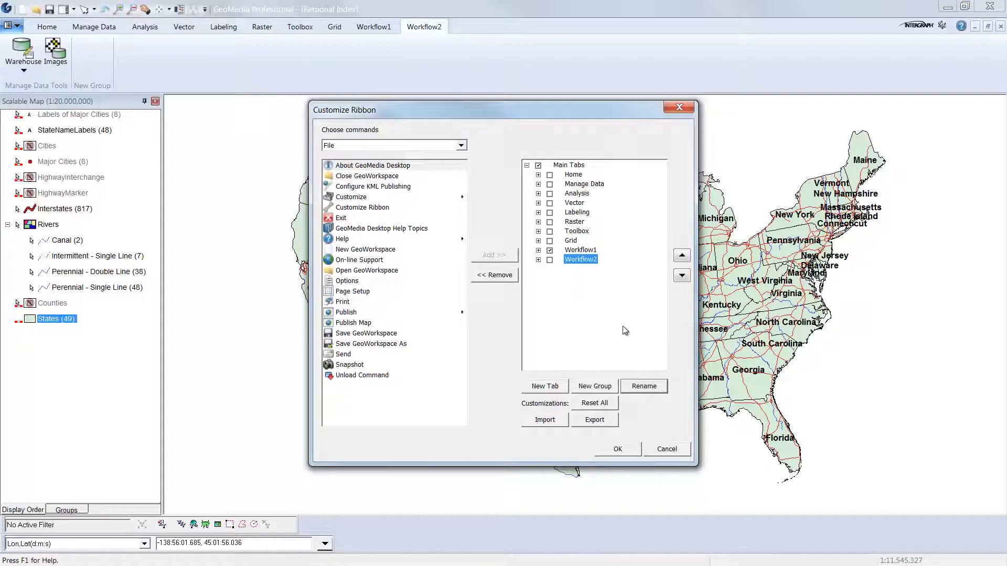
left_click(509, 278)
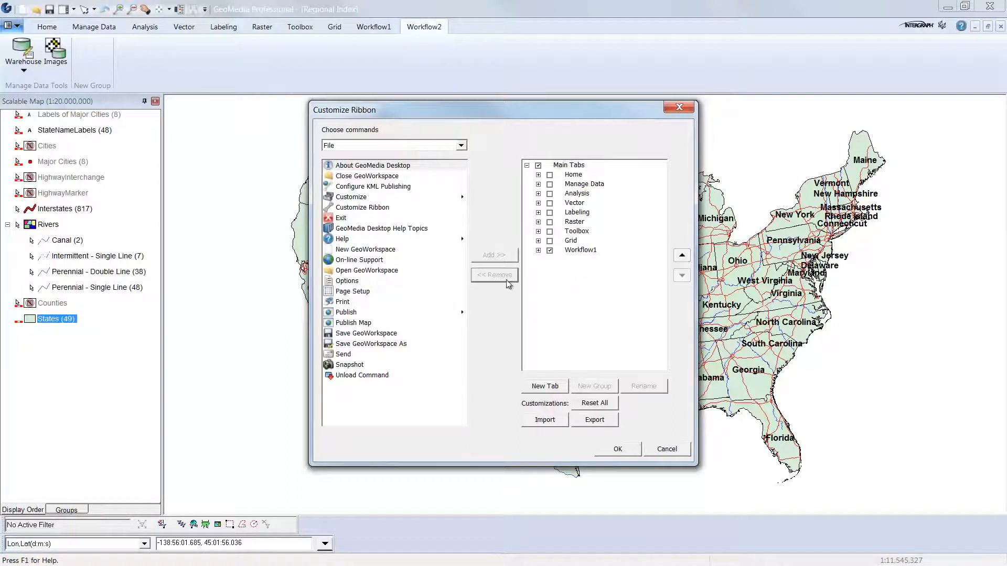
Remove the Labeling Tools group and the Features command from the Workflow1 tab.
left_click(538, 250)
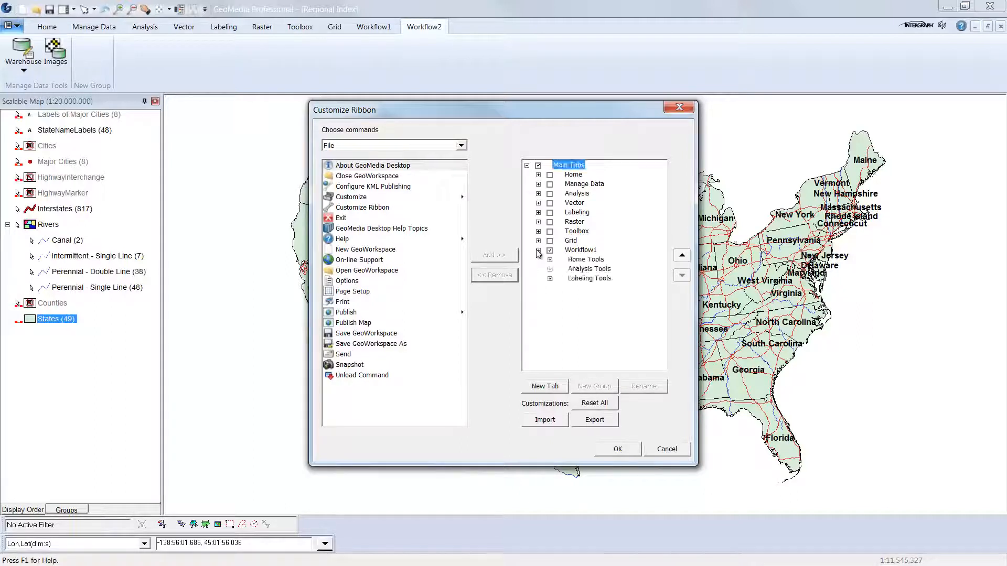
left_click(581, 278)
left_click(502, 276)
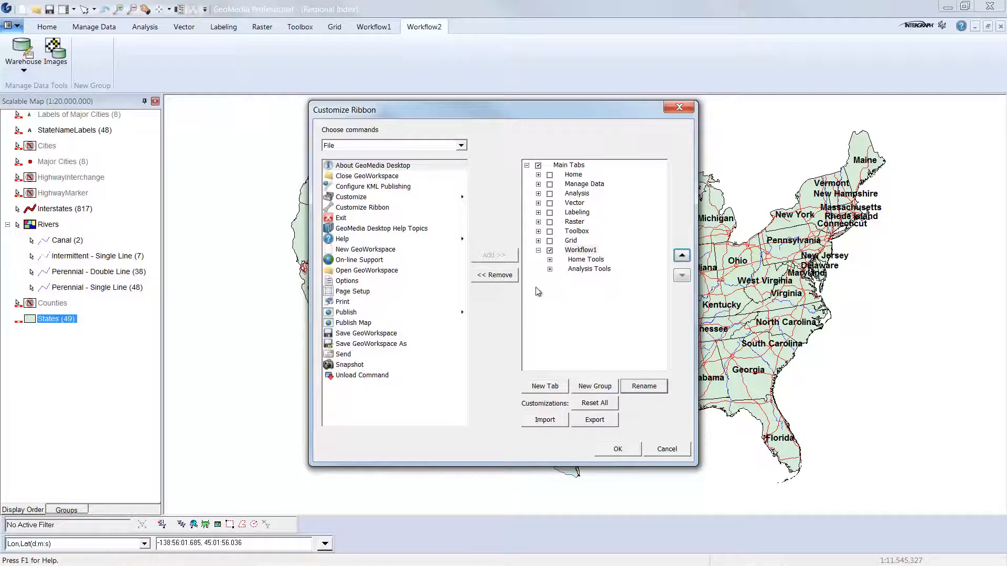
left_click(550, 260)
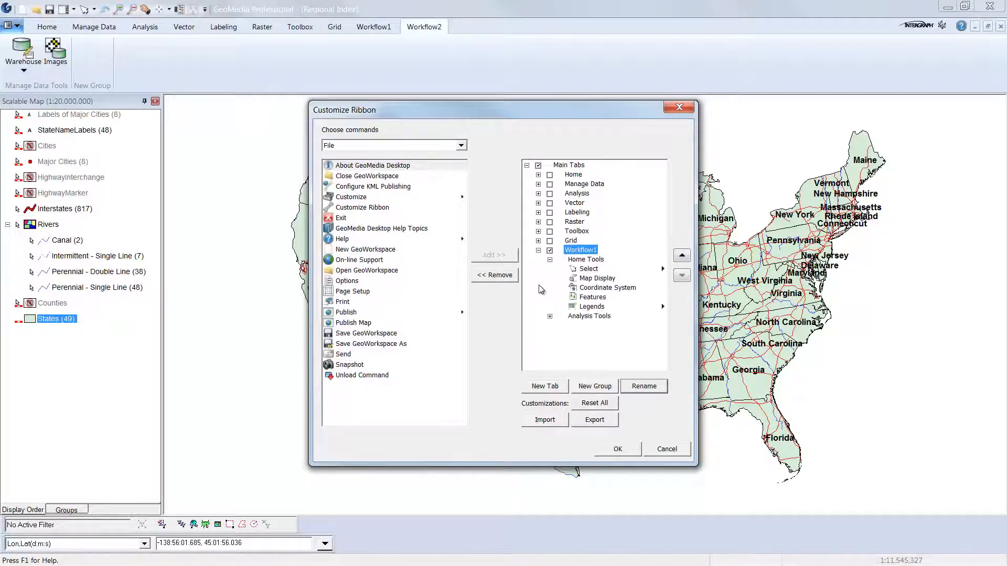
left_click(590, 298)
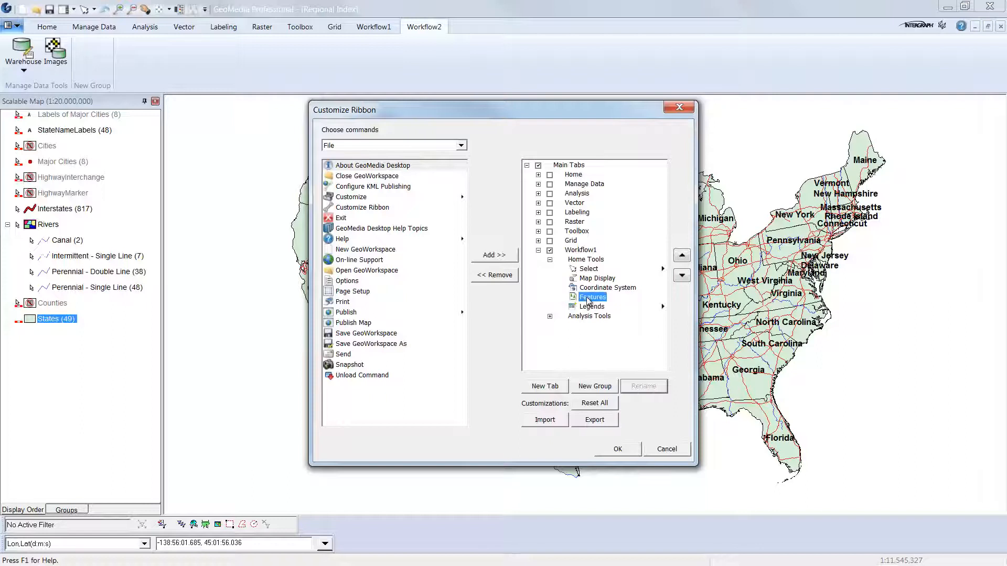
left_click(502, 275)
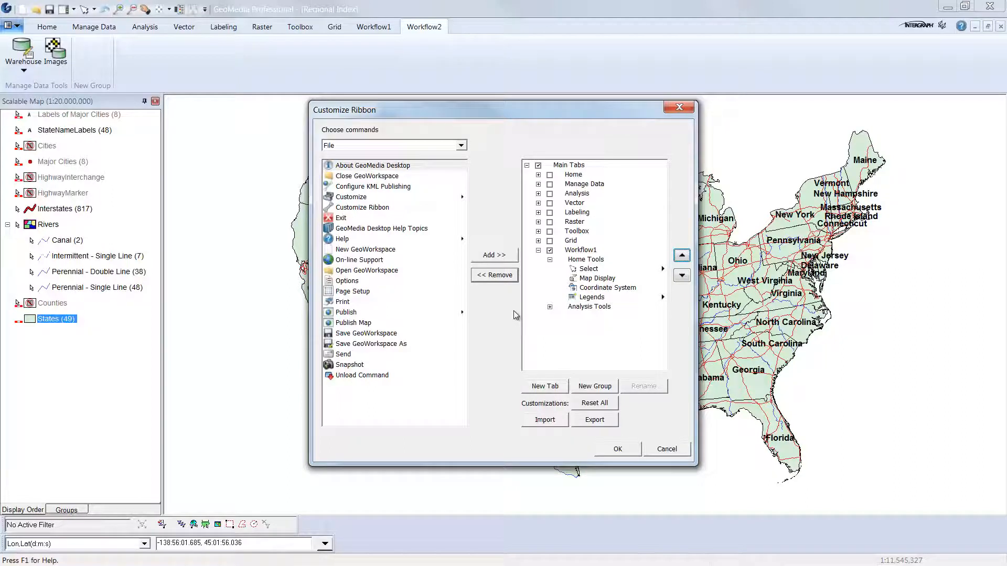
Export the ribbon customization to an XML file named workflow1 in My Documents.
left_click(579, 423)
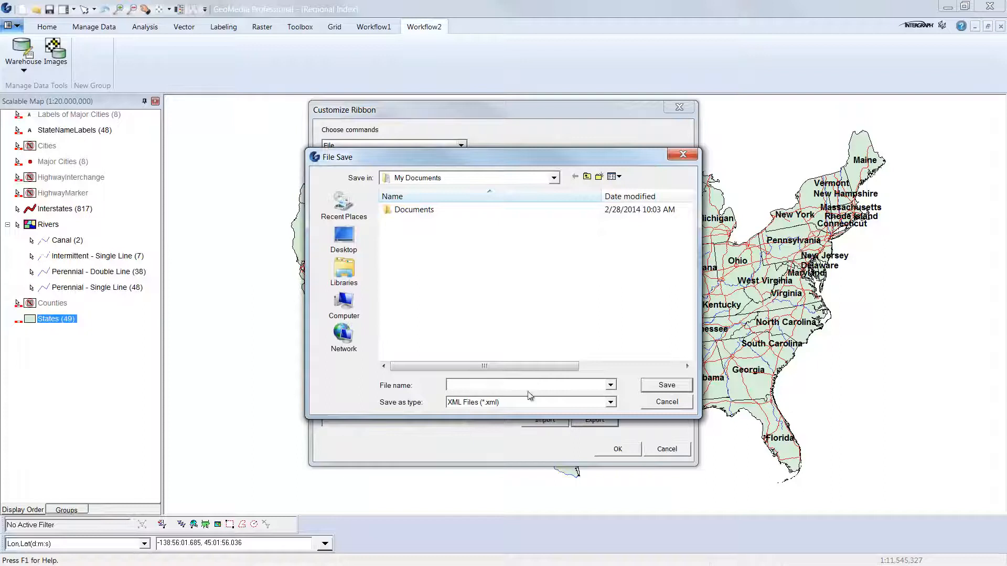
type("workflow")
left_click(667, 387)
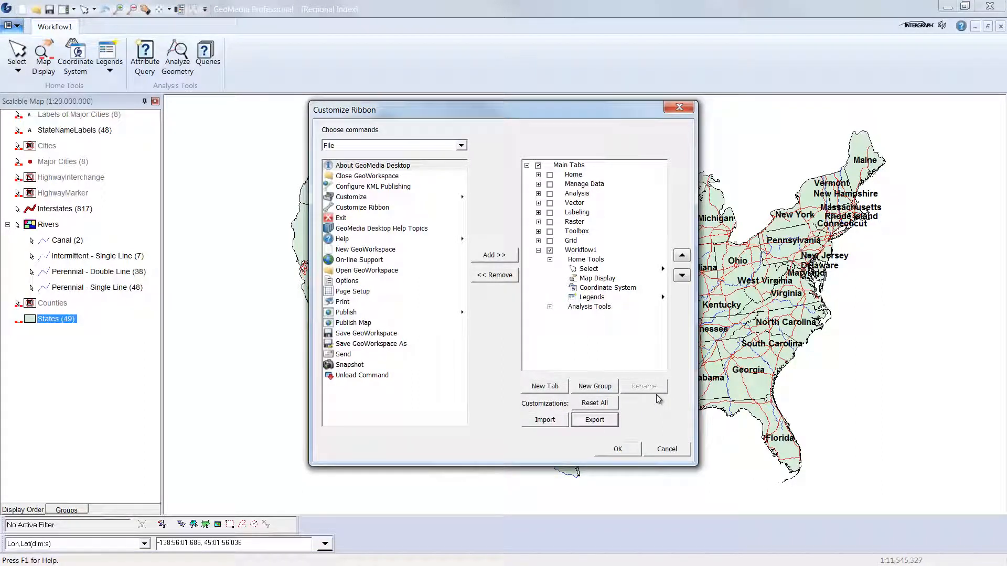
Reset the ribbon customization back to the default setting.
left_click(608, 409)
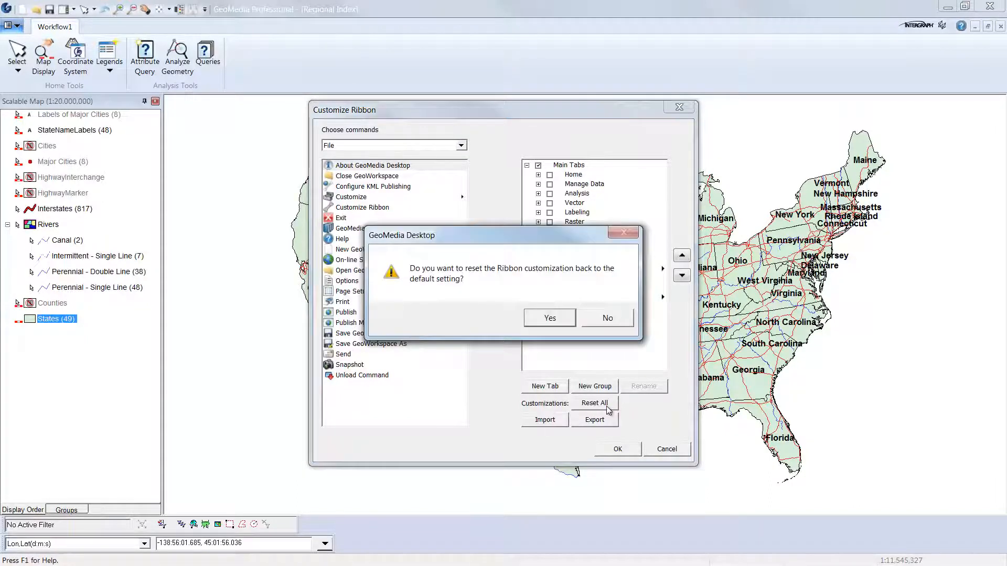
left_click(558, 322)
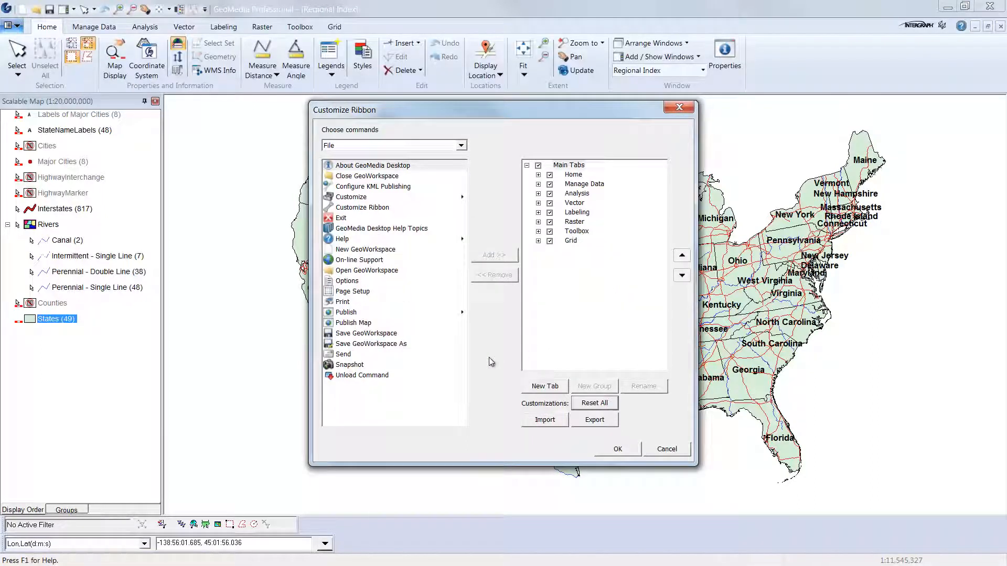
Import the workflow1.xml ribbon customization, replacing the current one, and apply it.
left_click(545, 420)
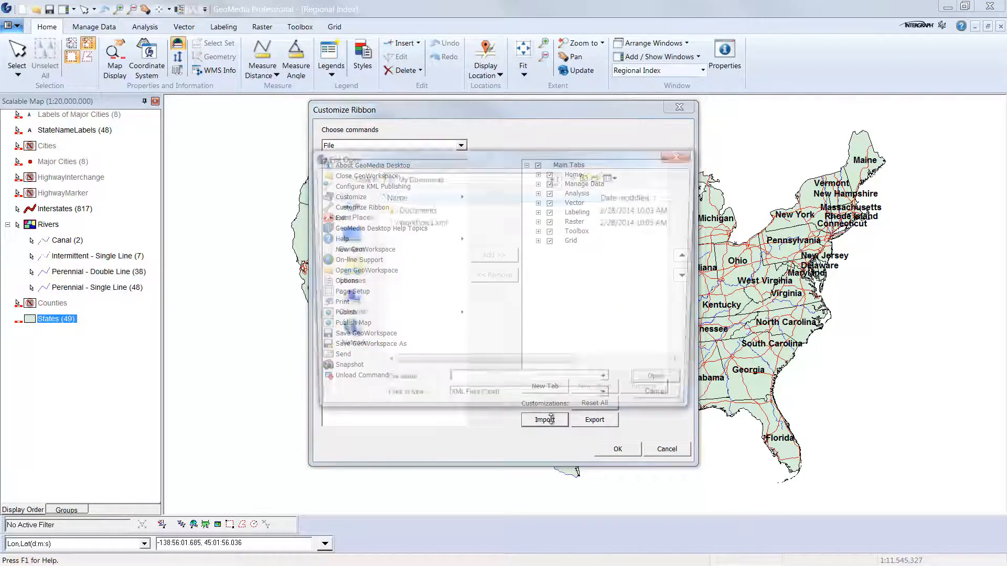
left_click(433, 223)
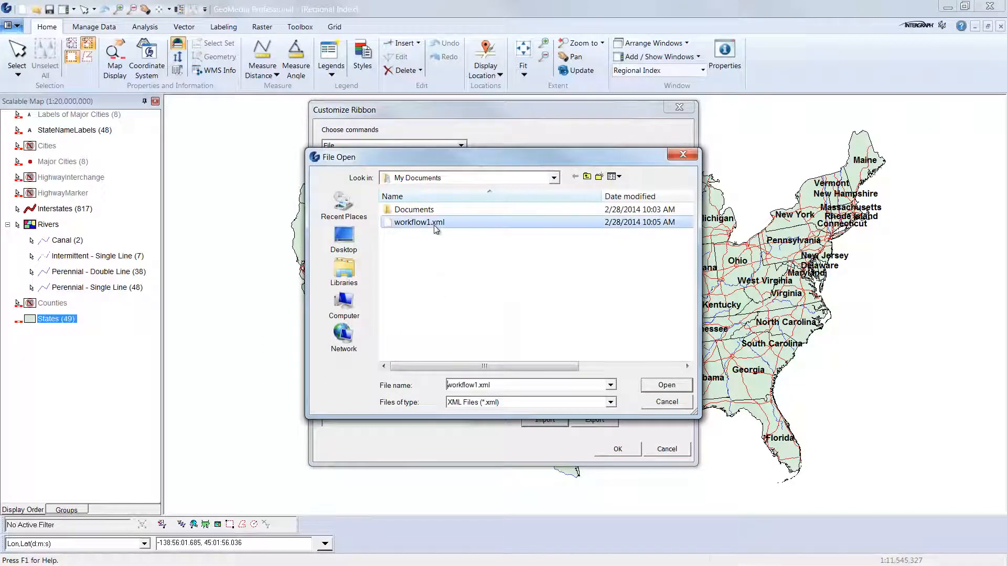
left_click(662, 385)
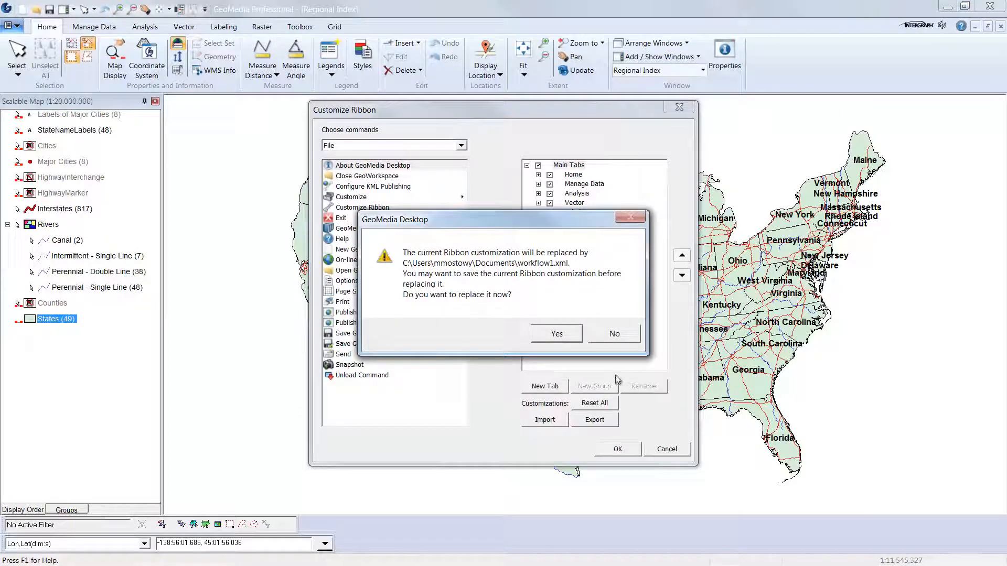
left_click(572, 337)
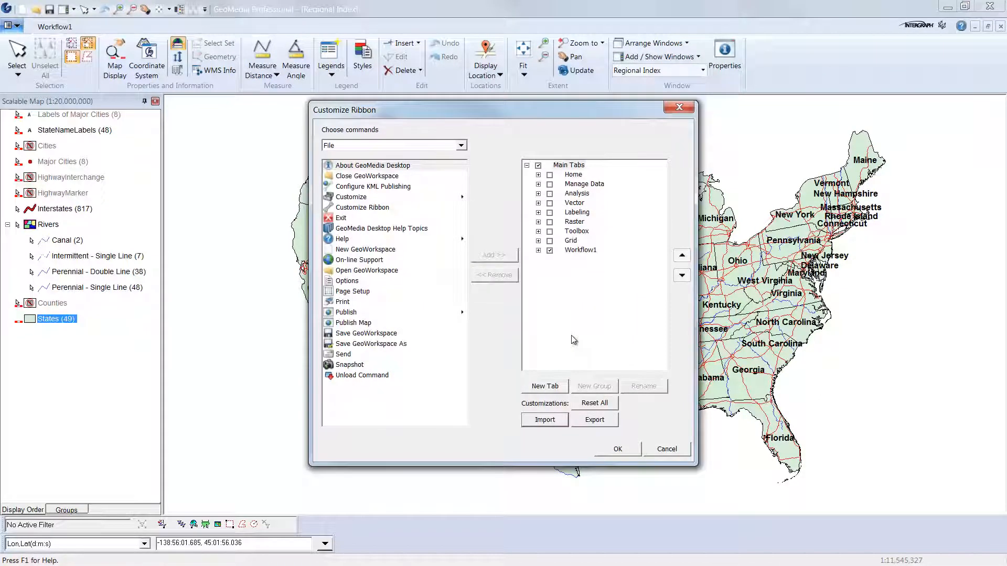
left_click(539, 250)
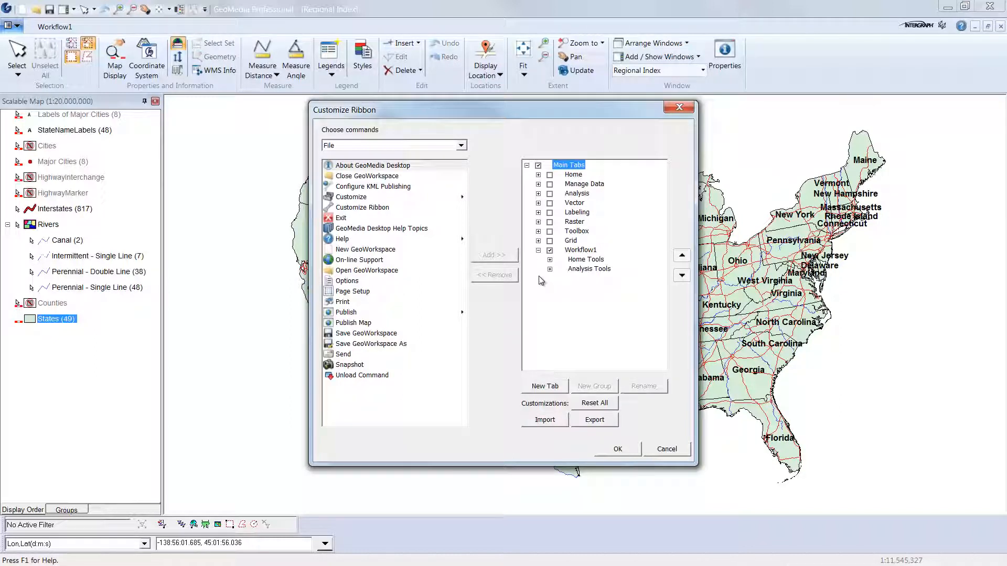
left_click(631, 451)
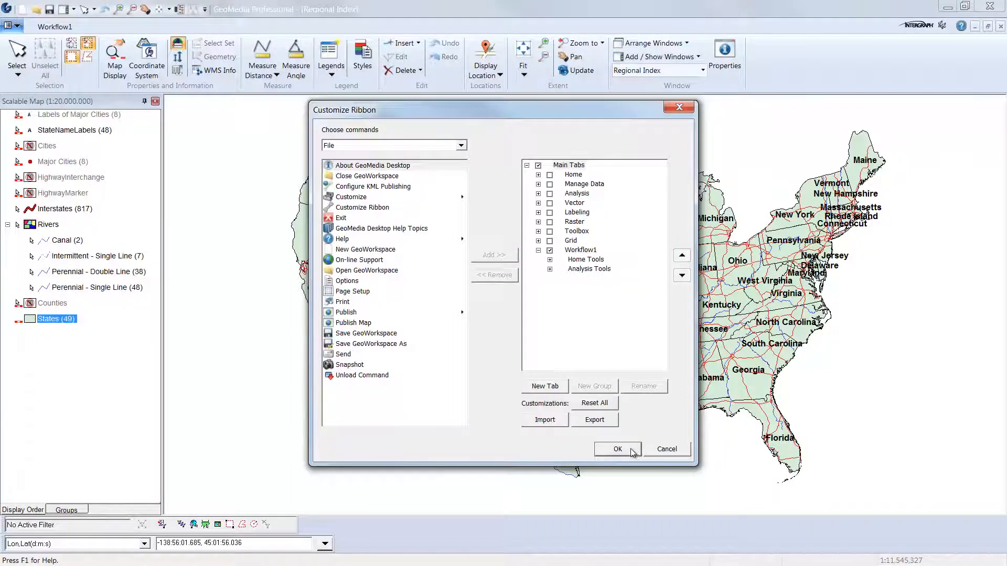